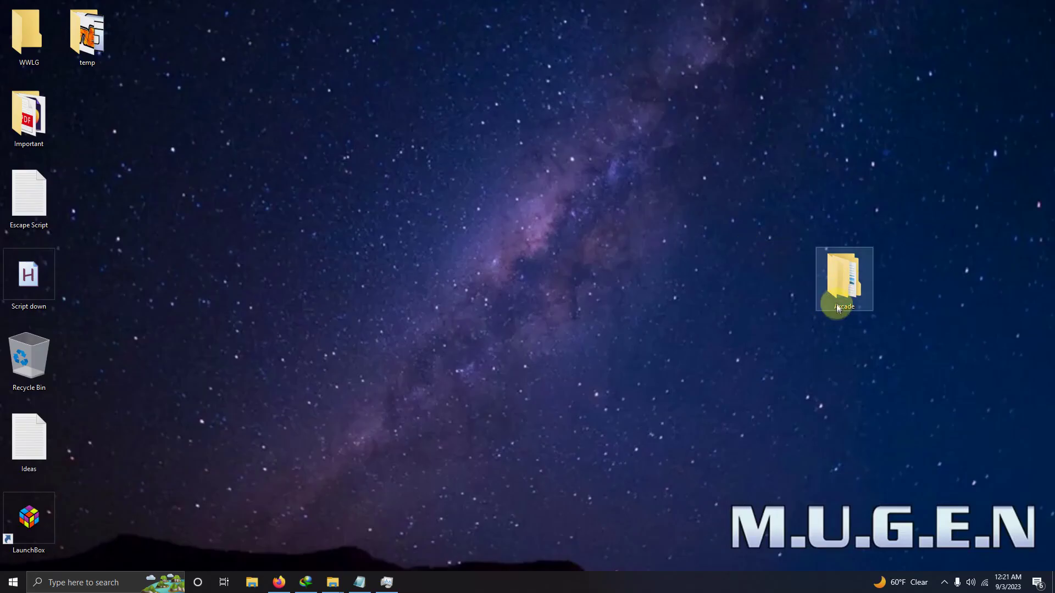
# Open the Arcade folder on the desktop to view its subfolders
pyautogui.doubleClick(836, 294)
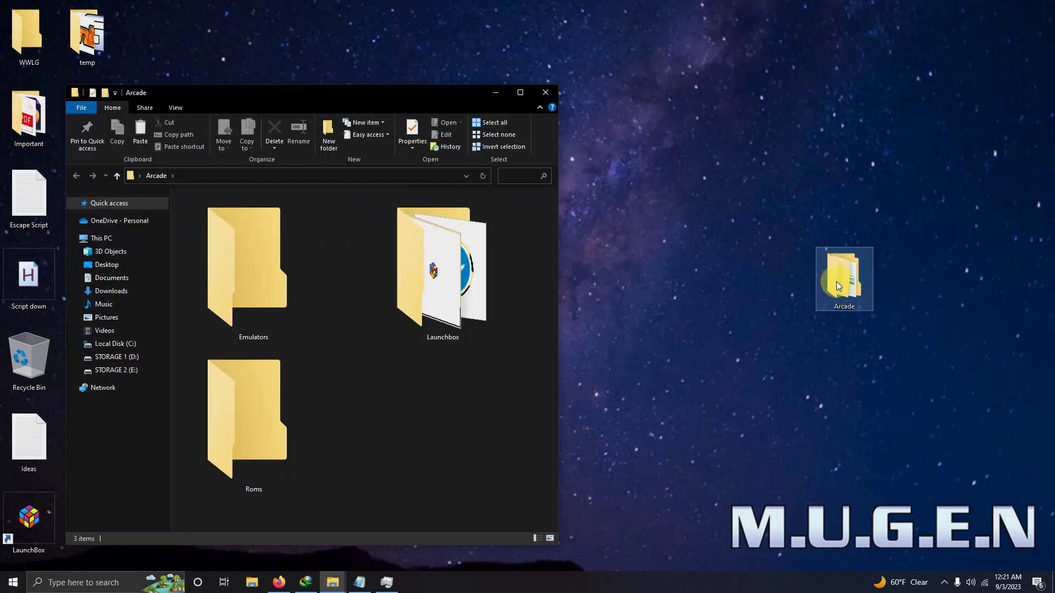
pyautogui.click(417, 420)
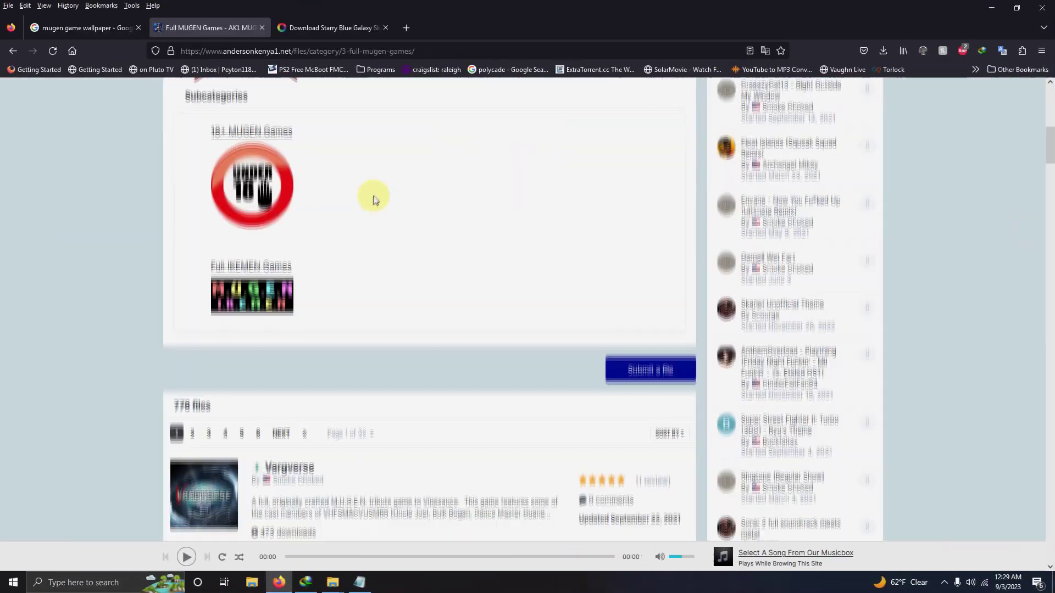
# Browse the Full MUGEN Games listing and download the Super Smash Bros Clash archive from its Dropbox page
pyautogui.scroll(-10, 372, 219)
pyautogui.scroll(-15, 369, 240)
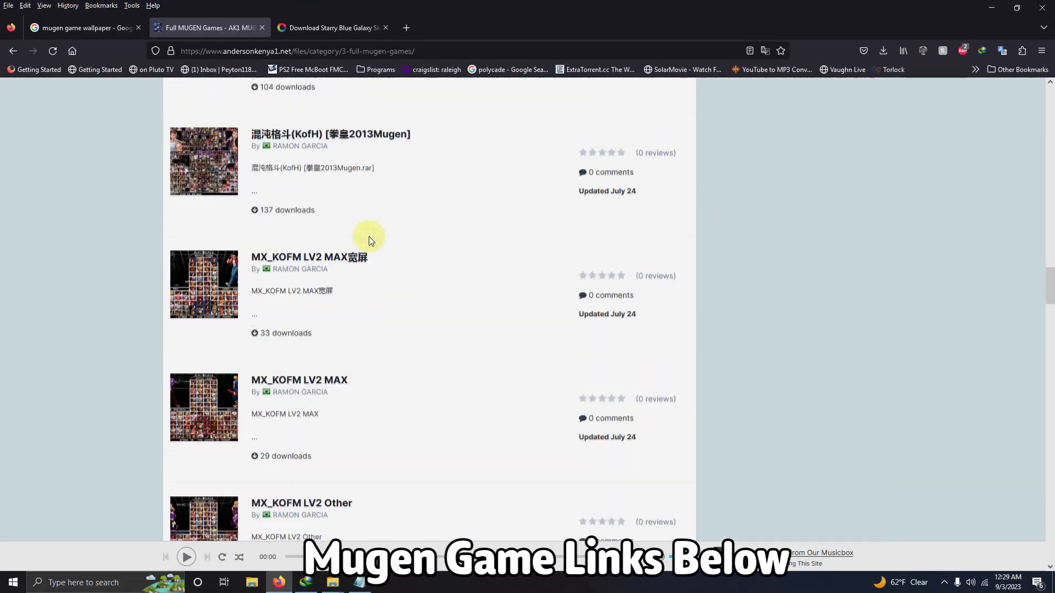
pyautogui.scroll(-4, 352, 237)
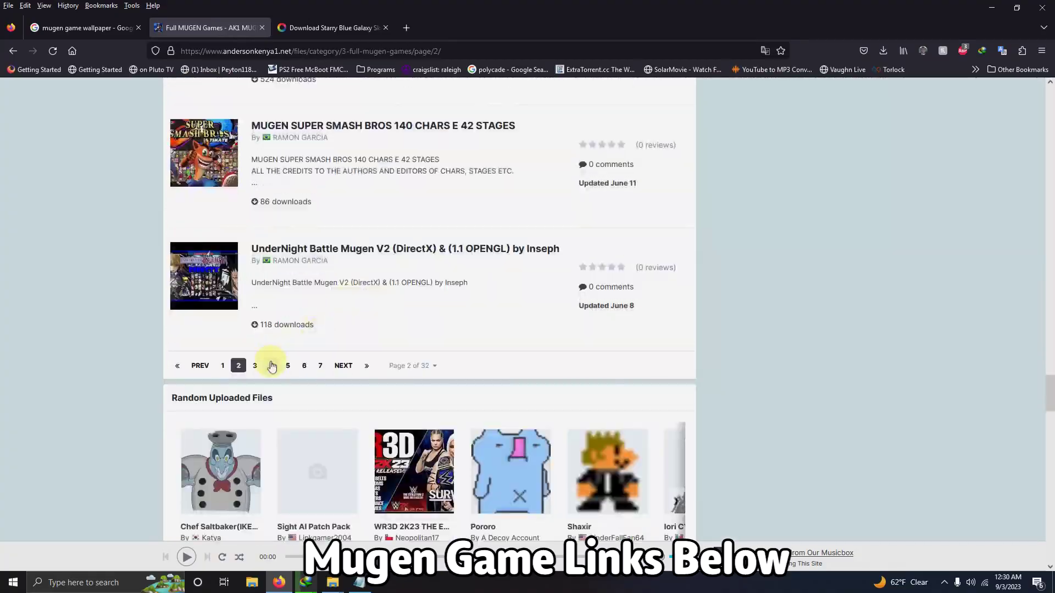
pyautogui.click(348, 126)
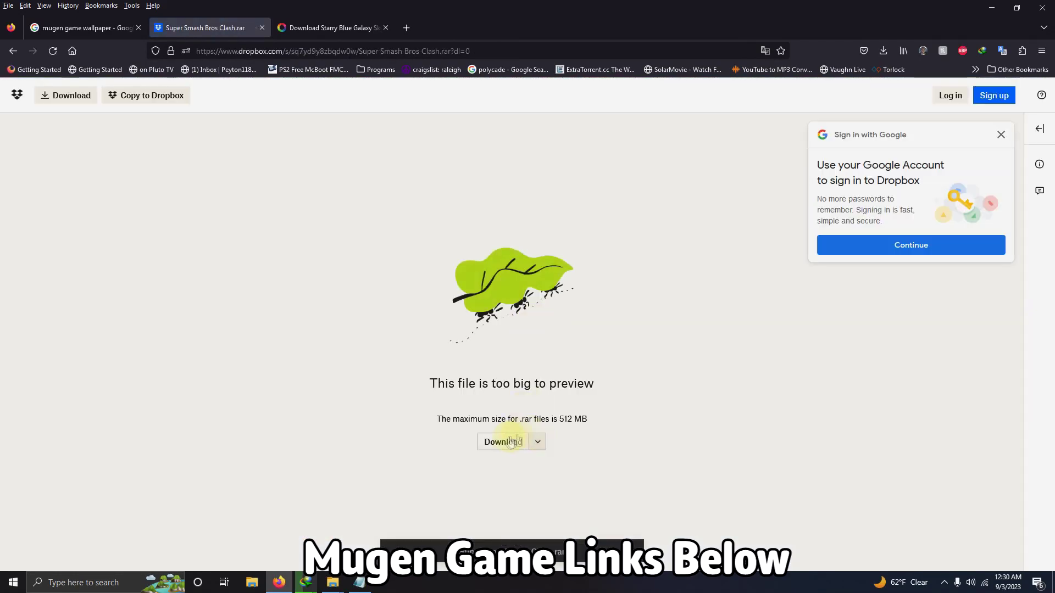
pyautogui.click(502, 442)
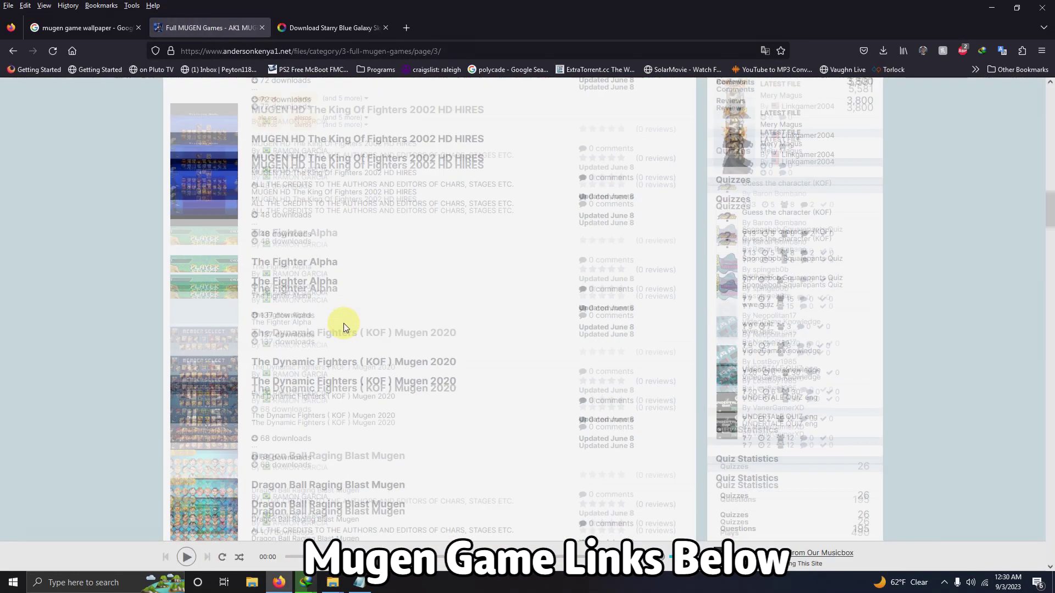
# Open the Dragon Ball Raging Blast Mugen entry and download its archive from Dropbox
pyautogui.click(329, 113)
pyautogui.click(751, 433)
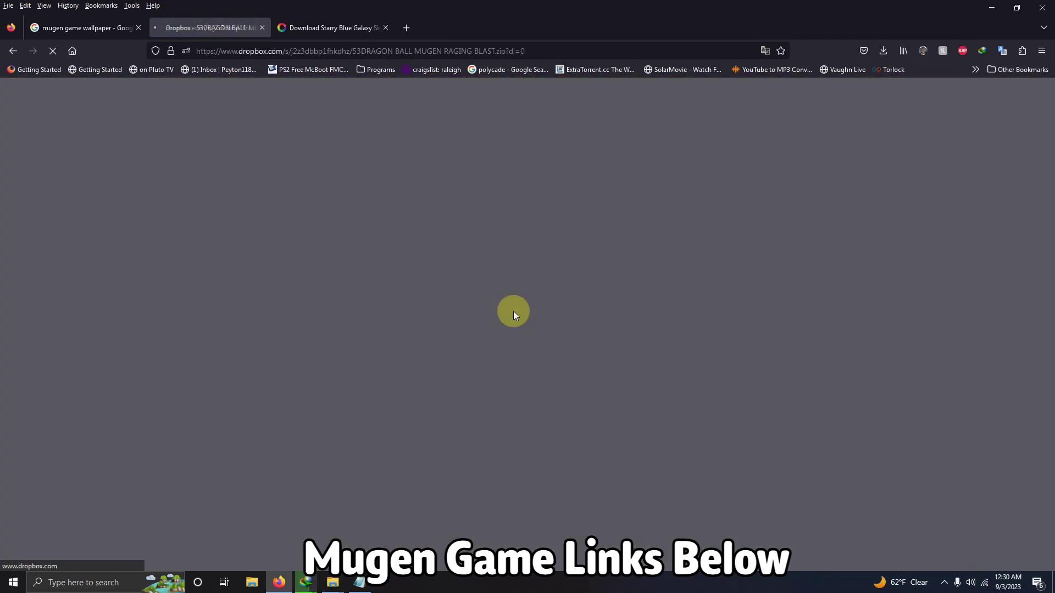
pyautogui.click(504, 440)
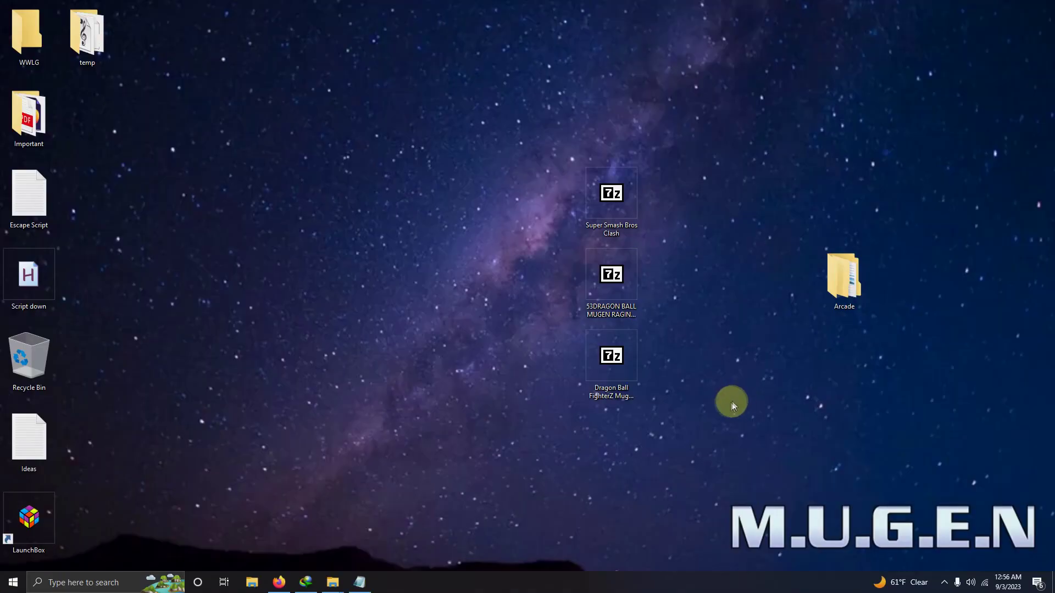
# Open the Arcade folder and move the three downloaded game archives from the desktop into its Roms folder
pyautogui.doubleClick(845, 278)
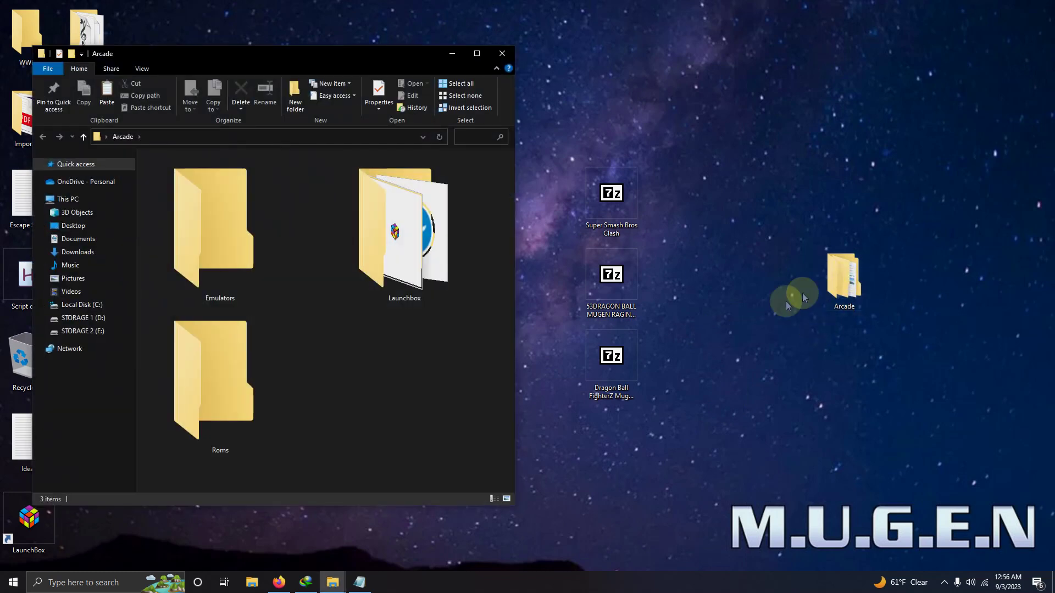
pyautogui.moveTo(670, 403); pyautogui.dragTo(212, 360)
pyautogui.moveTo(318, 367)
pyautogui.click(358, 378)
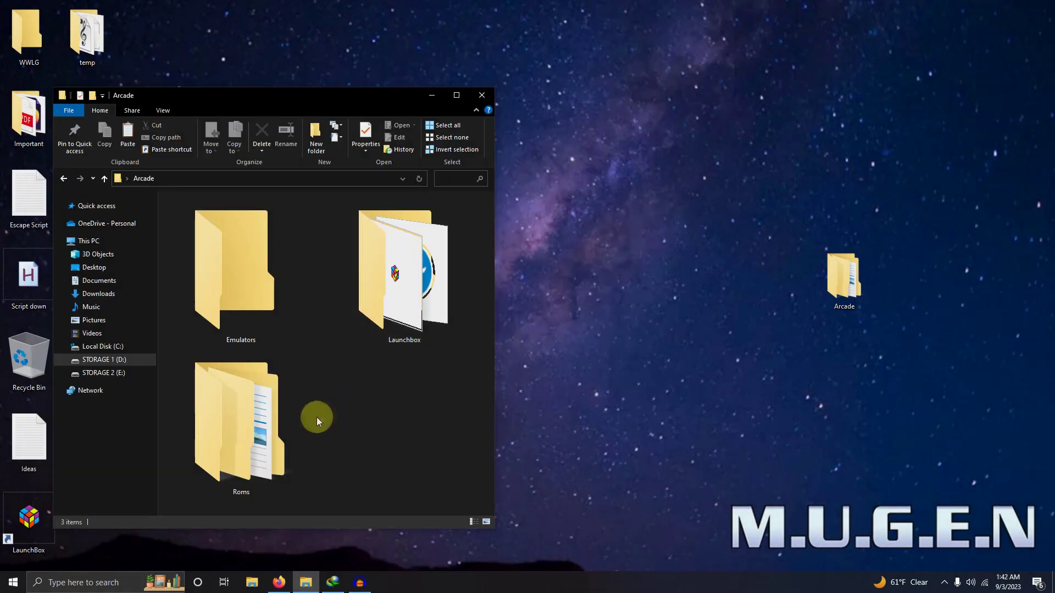
# Open the Roms folder and place an empty Notepad window beside it
pyautogui.doubleClick(255, 430)
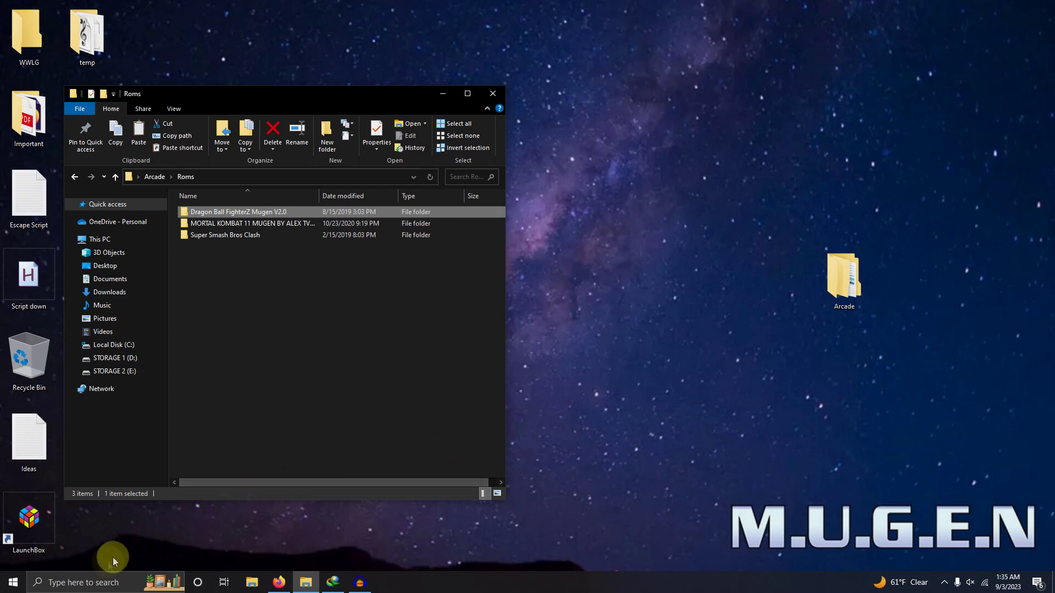
pyautogui.click(103, 582)
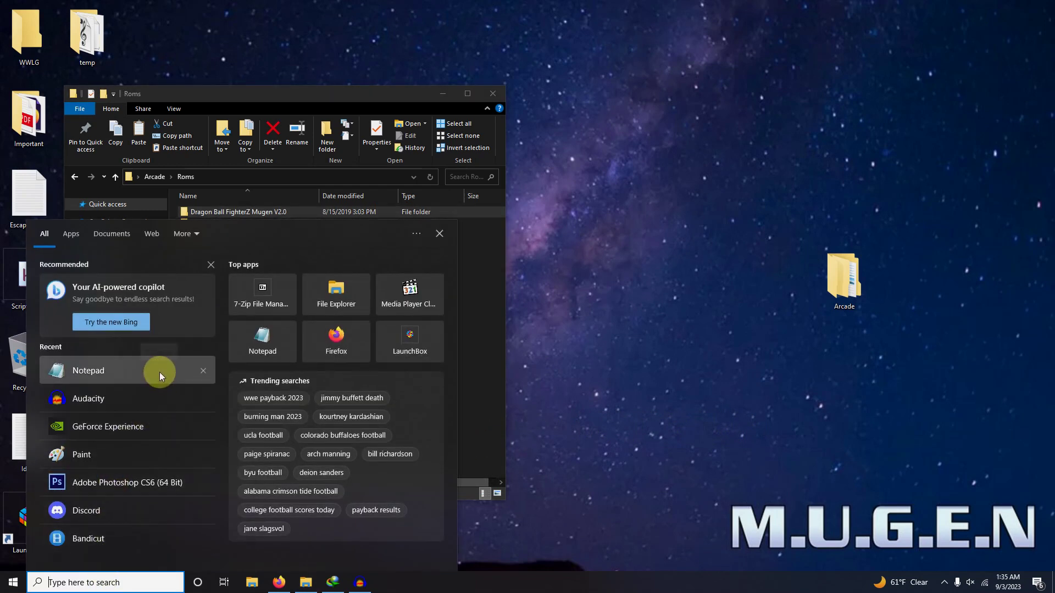
pyautogui.click(160, 369)
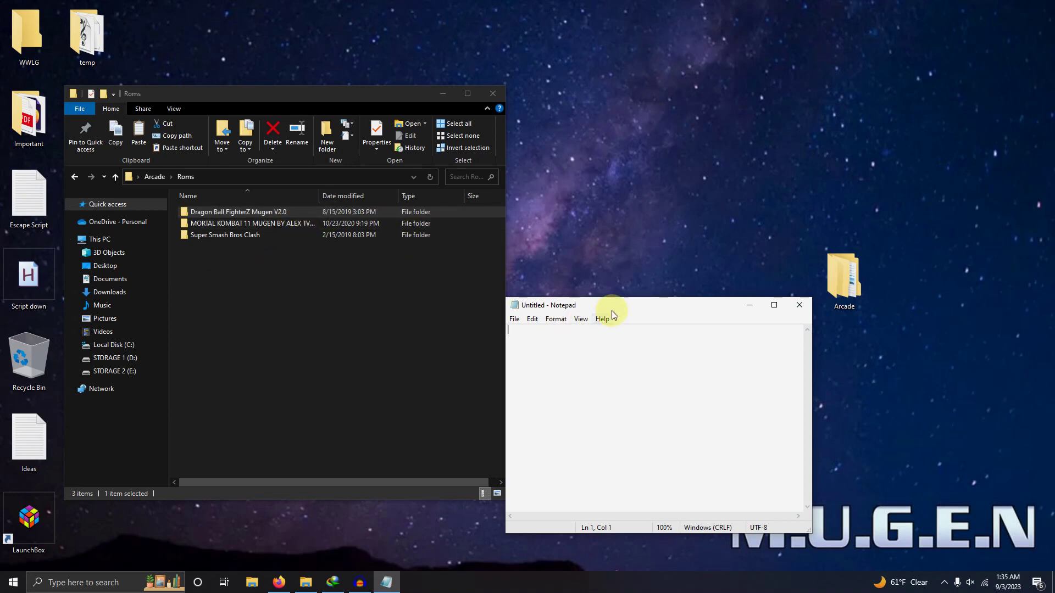
pyautogui.moveTo(607, 306); pyautogui.dragTo(629, 255)
# Load mugen.cfg from the data folder of Dragon Ball FighterZ Mugen V2.0 into Notepad
pyautogui.doubleClick(258, 213)
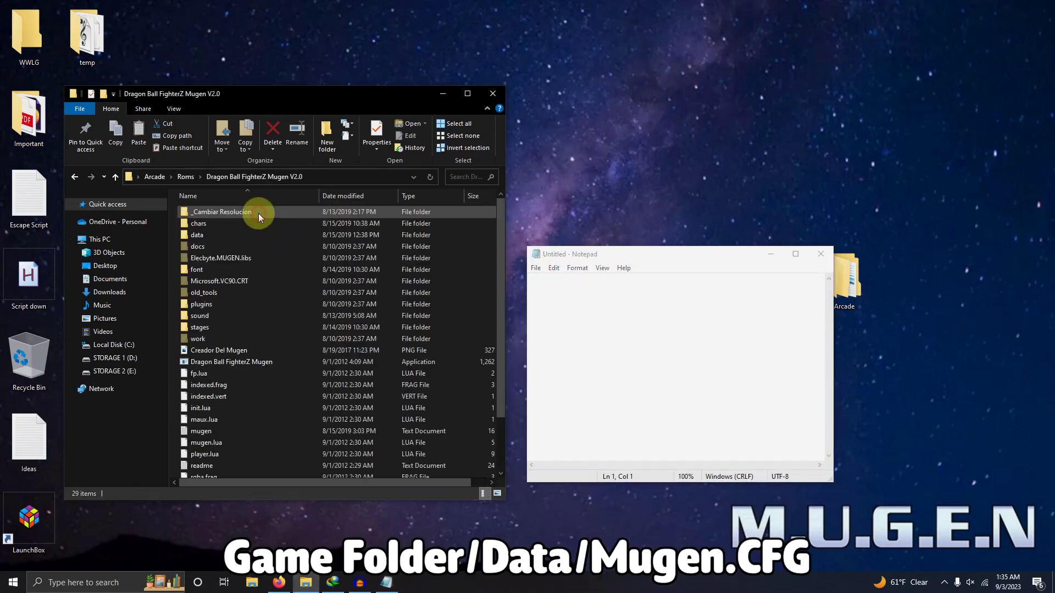
pyautogui.doubleClick(202, 236)
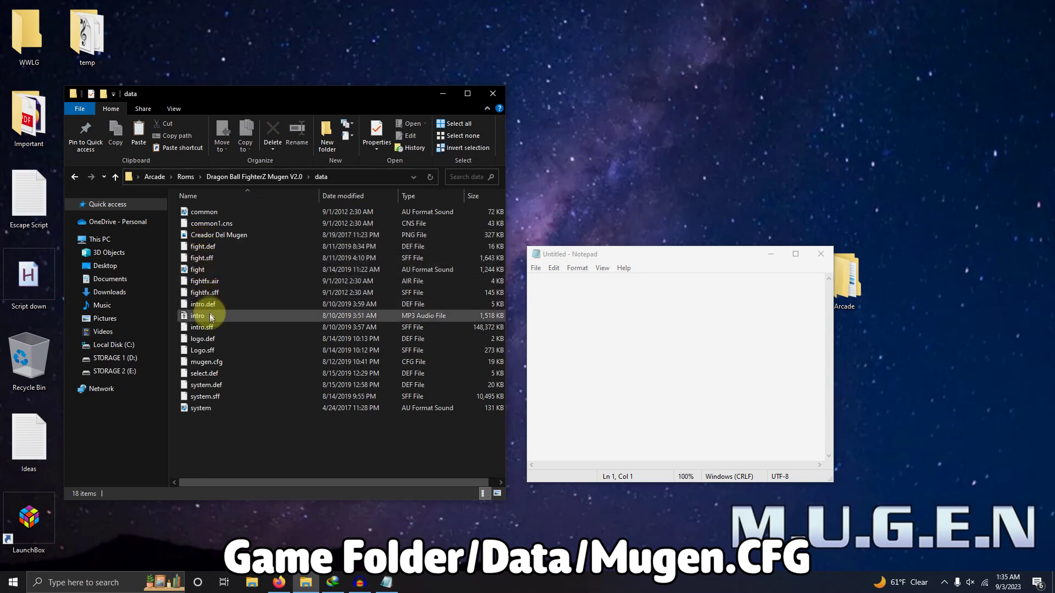
pyautogui.moveTo(208, 367); pyautogui.dragTo(618, 291)
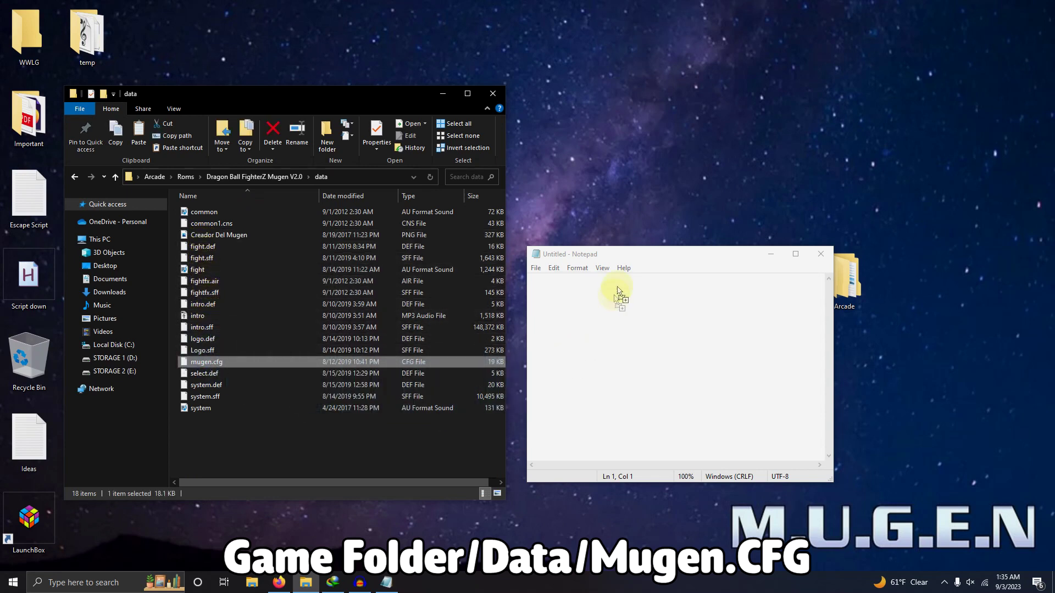
pyautogui.moveTo(631, 256); pyautogui.dragTo(629, 255)
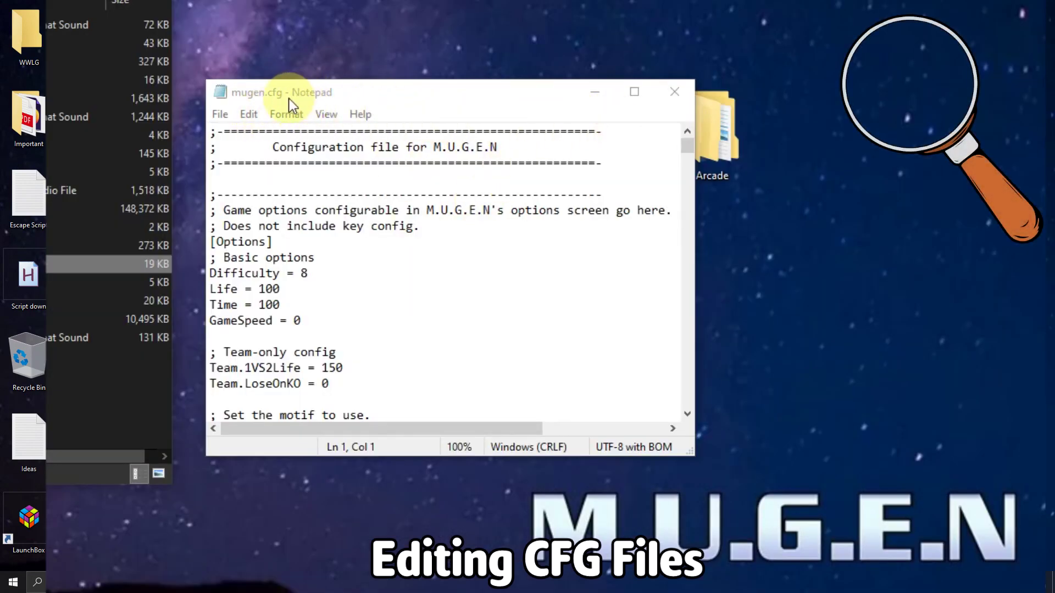
# Search the Dragon Ball FighterZ mugen.cfg for "fullscreen" and set FullScreen to 1
pyautogui.click(248, 114)
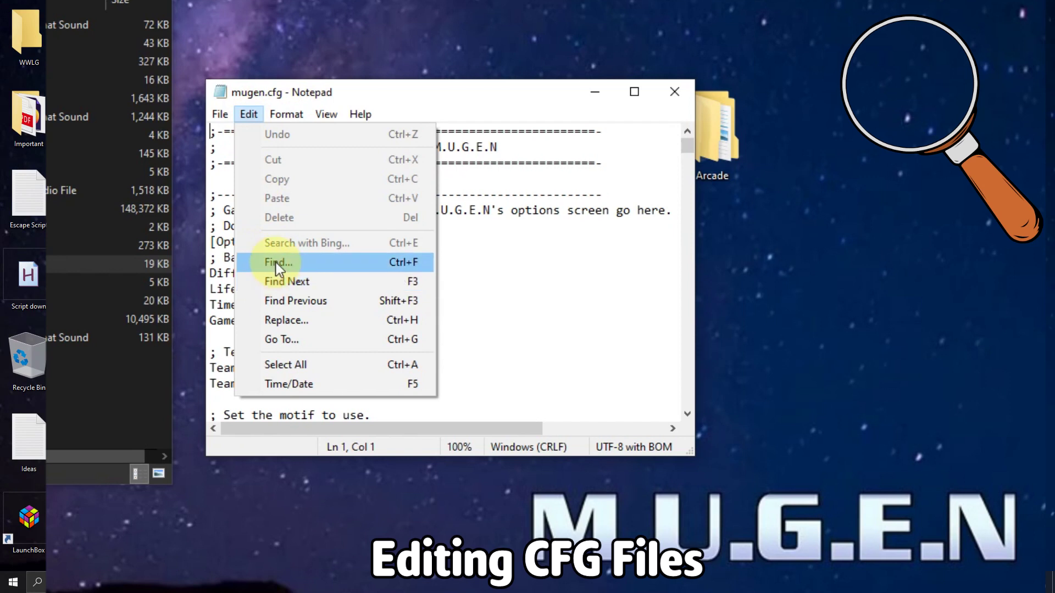
pyautogui.click(325, 263)
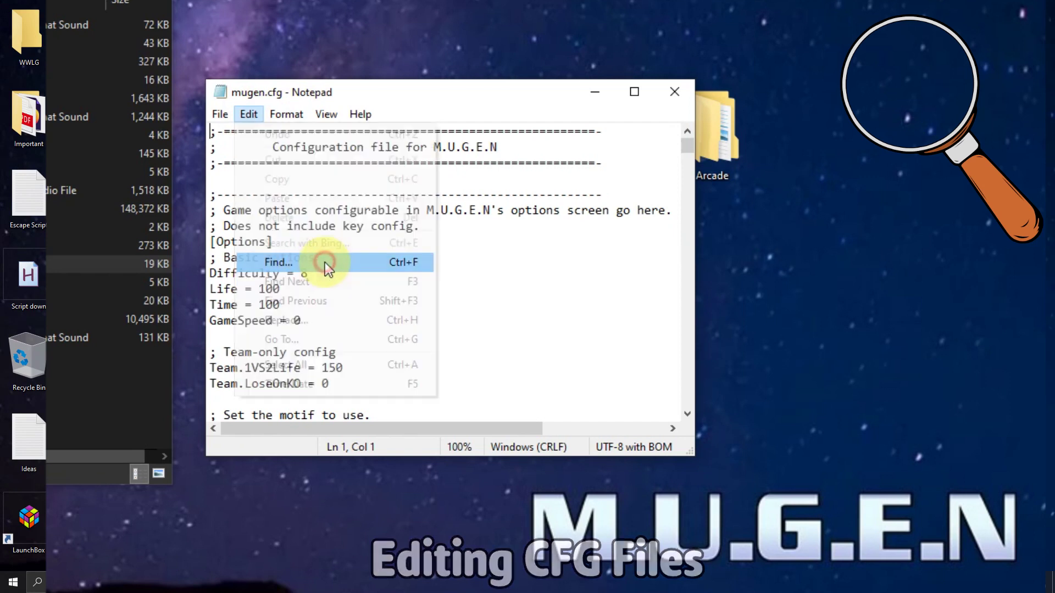
pyautogui.write('fullscreen')
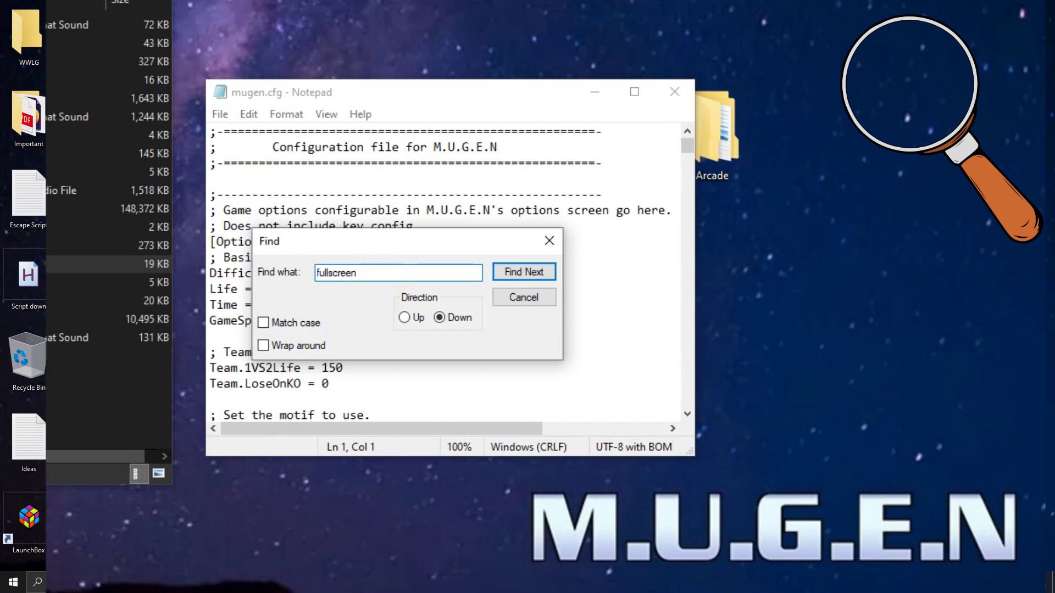
pyautogui.click(499, 272)
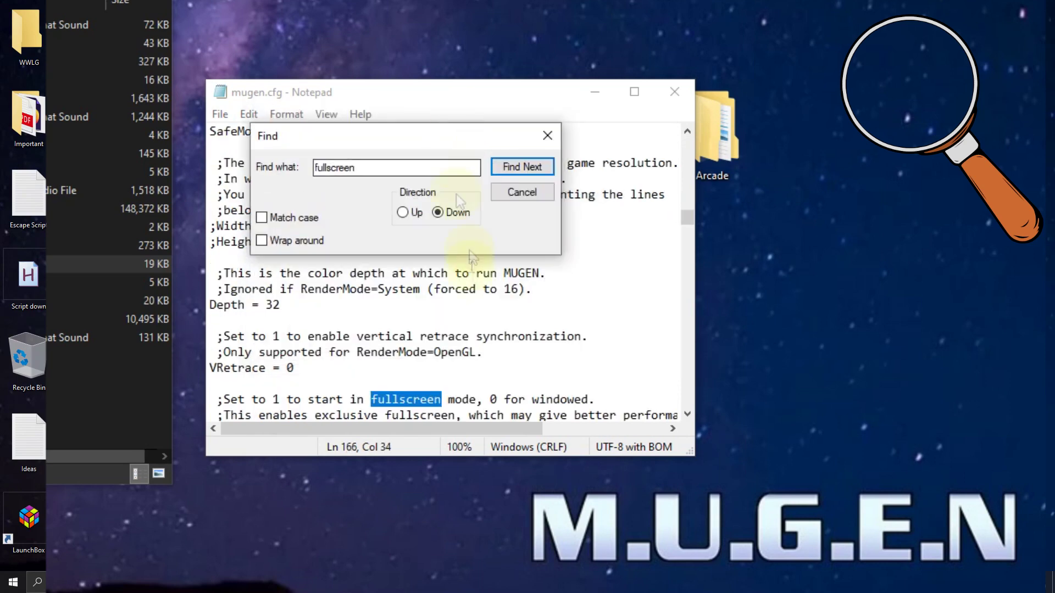
pyautogui.click(529, 168)
pyautogui.scroll(-2, 373, 349)
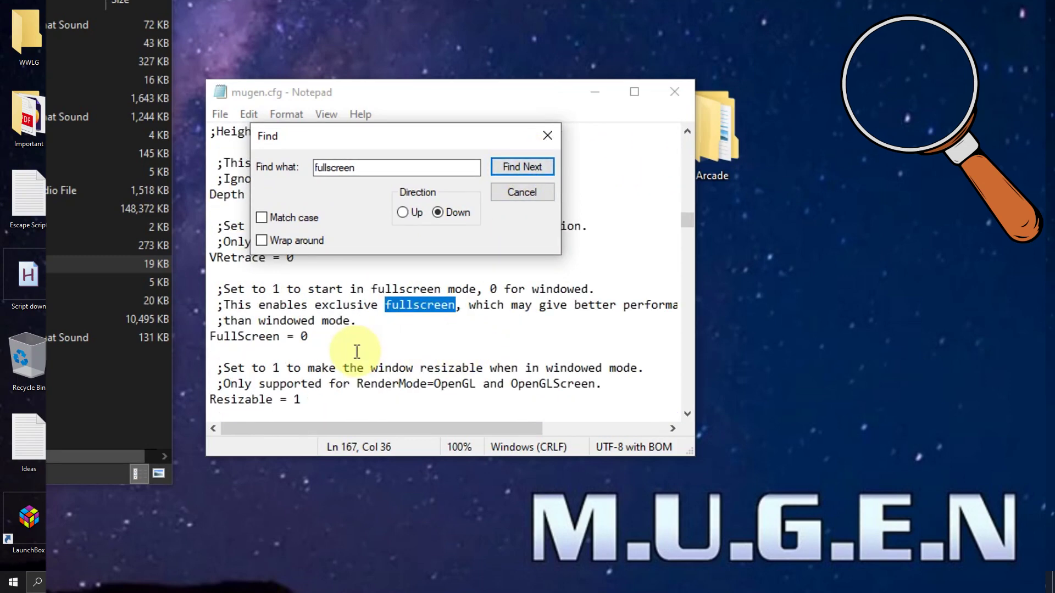
pyautogui.click(311, 338)
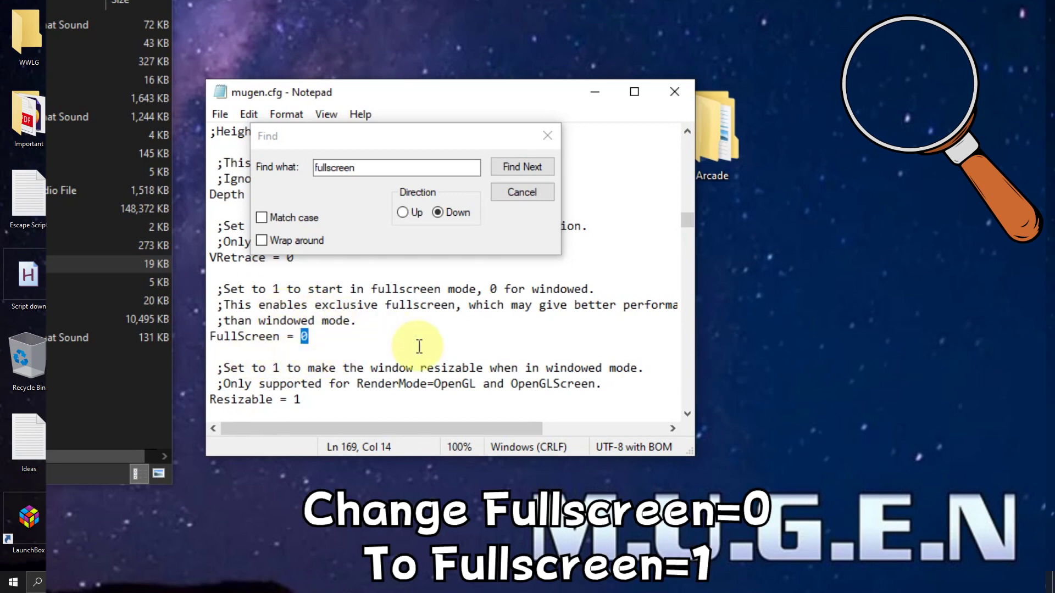
pyautogui.write('1')
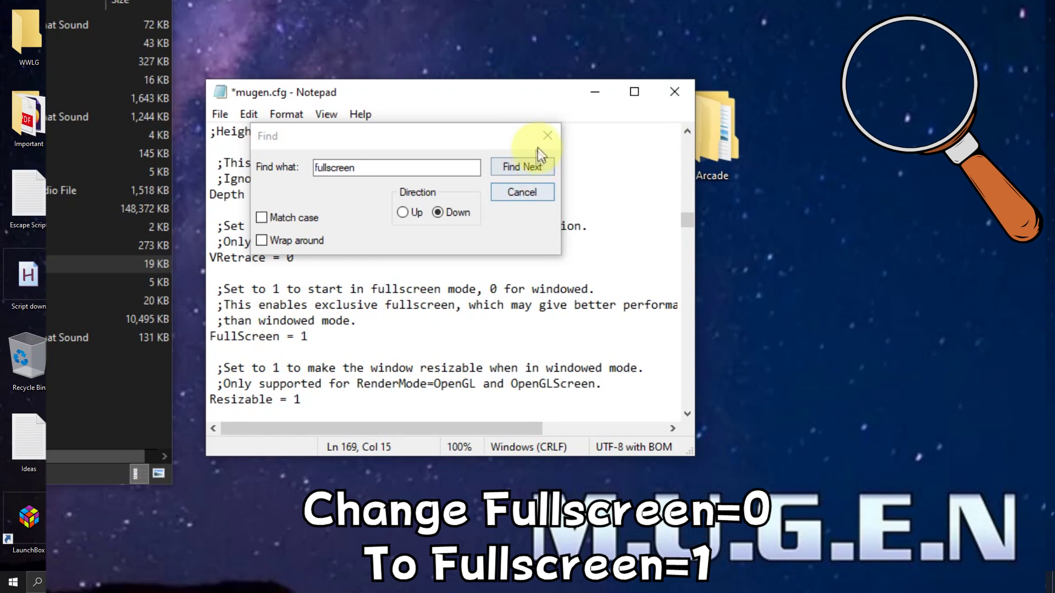
pyautogui.click(548, 135)
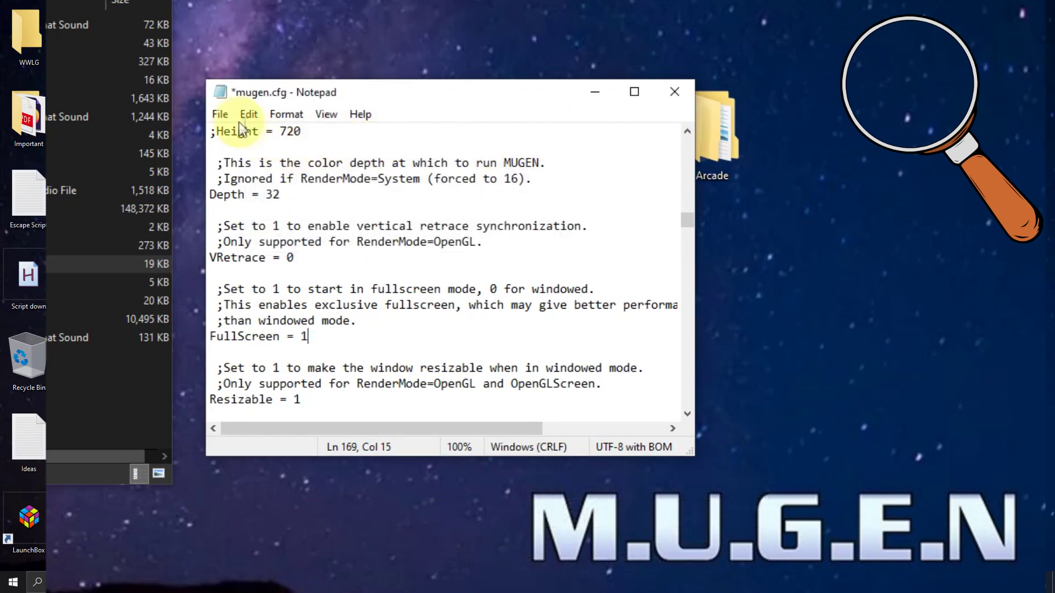
# Save the file as mugen.cfg with type All Files, replacing the existing file, and start a blank document
pyautogui.click(221, 115)
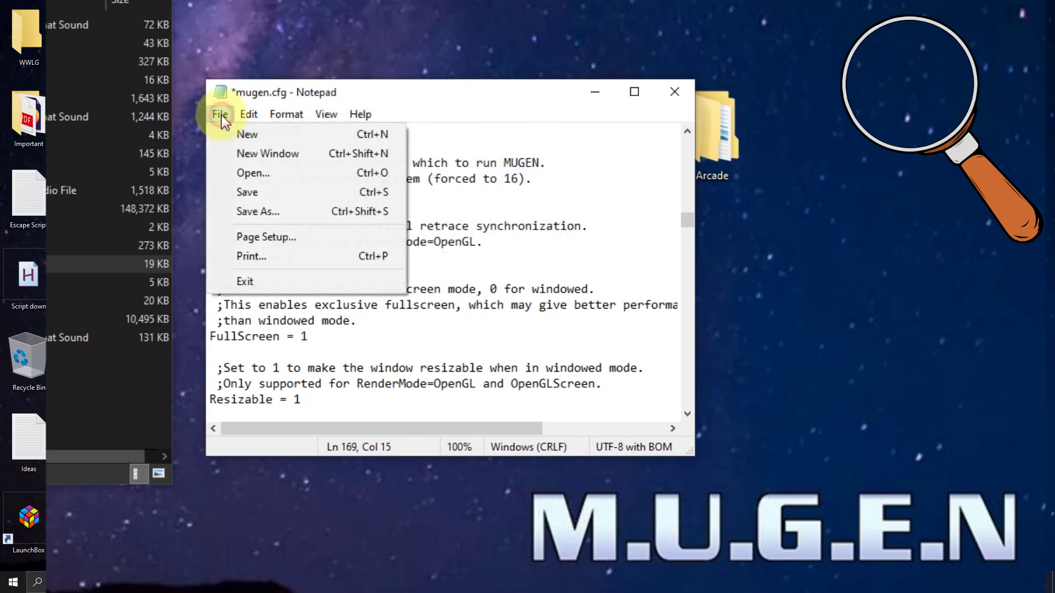
pyautogui.click(216, 211)
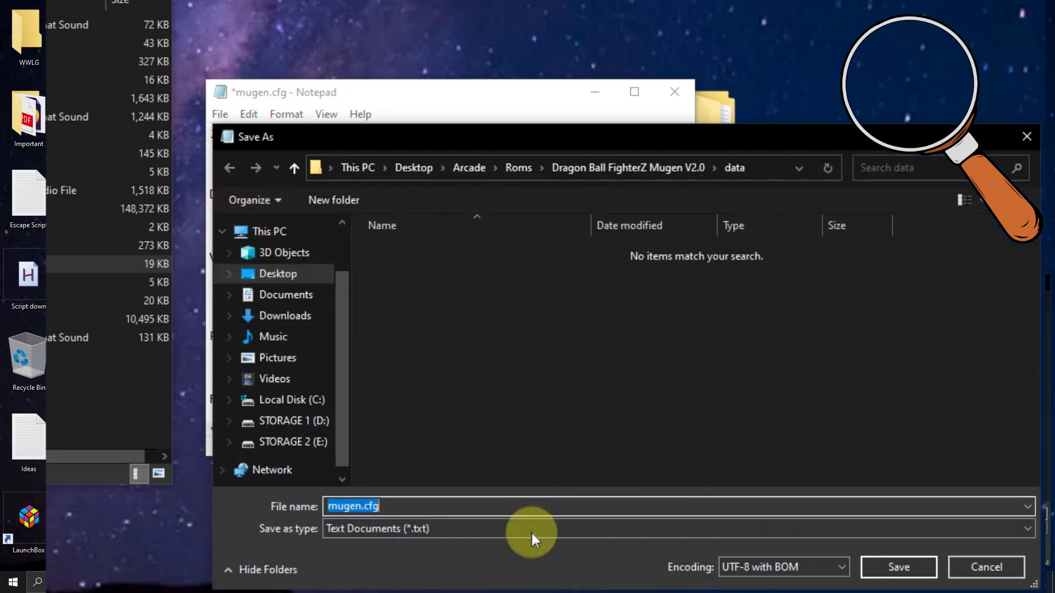
pyautogui.click(536, 527)
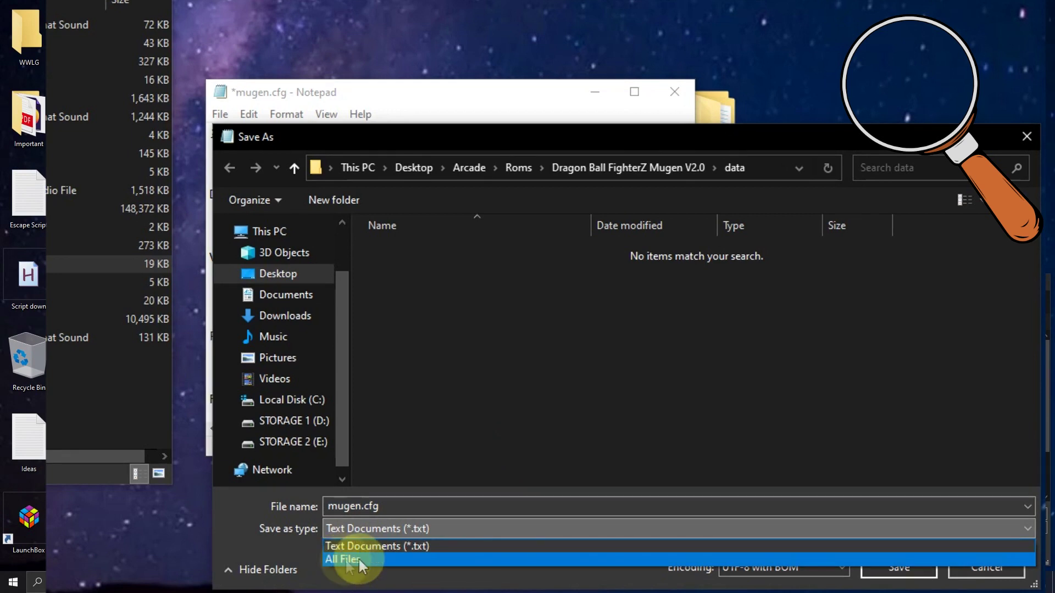
pyautogui.click(358, 557)
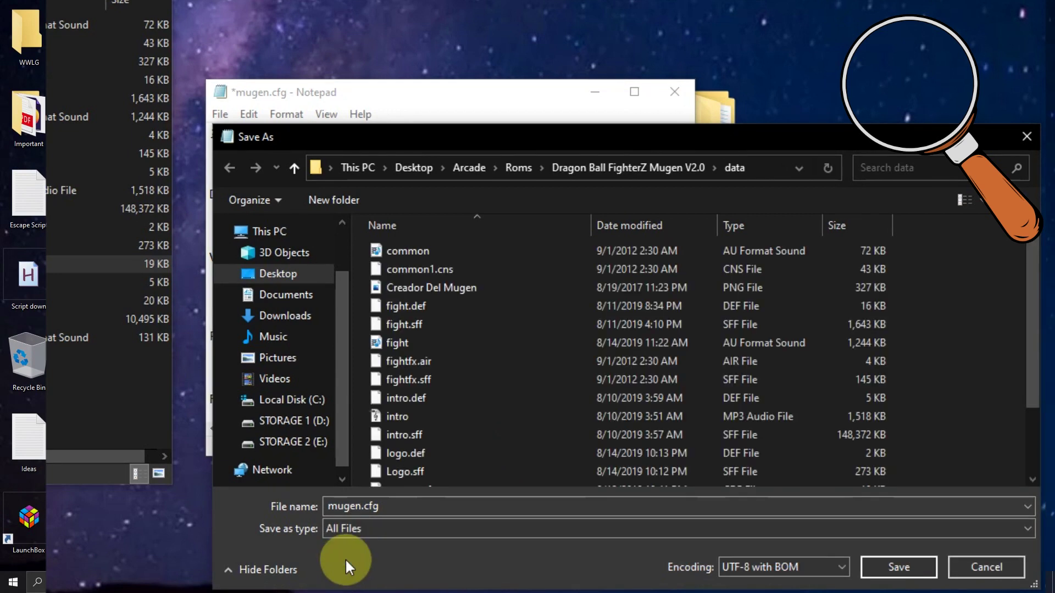
pyautogui.click(871, 565)
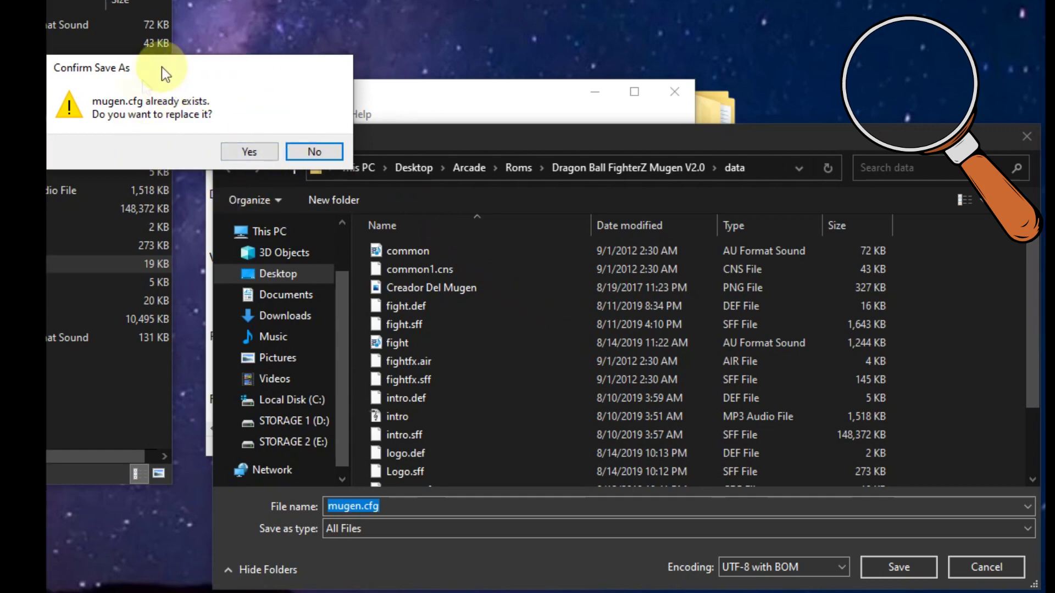
pyautogui.click(250, 154)
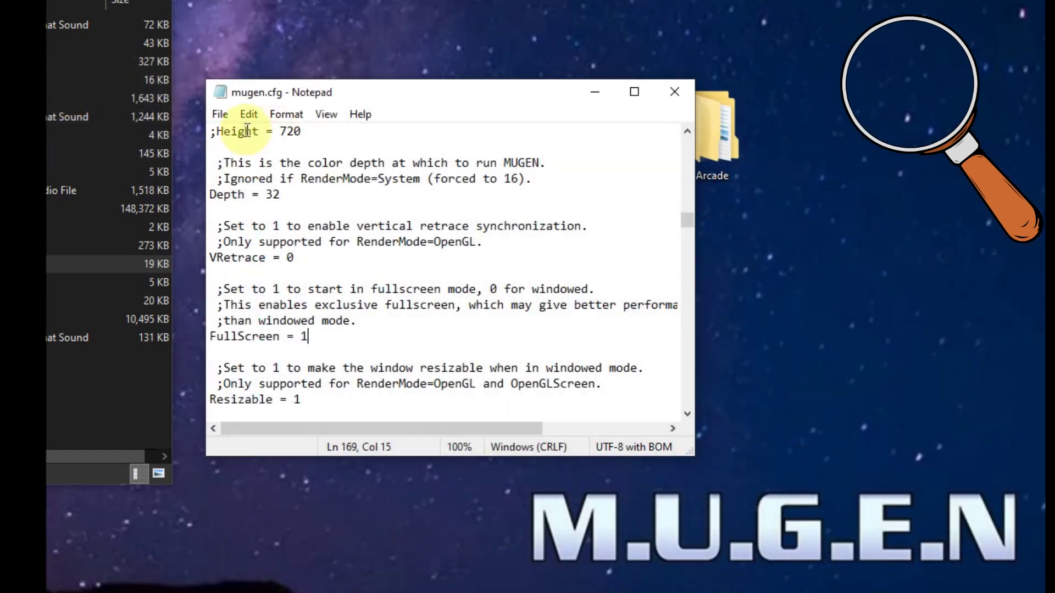
pyautogui.click(220, 114)
pyautogui.click(241, 134)
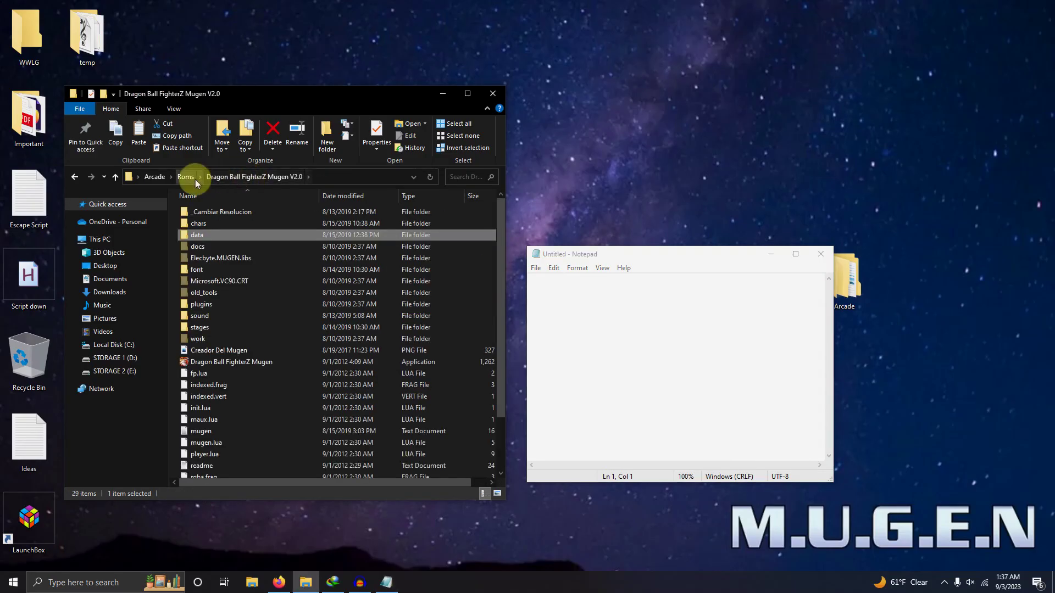
# Return to Roms and load mugen.cfg from the Mortal Kombat 11 Mugen data folder into Notepad
pyautogui.click(185, 176)
pyautogui.doubleClick(200, 216)
pyautogui.click(211, 224)
pyautogui.doubleClick(197, 224)
pyautogui.moveTo(197, 316)
pyautogui.mouseDown()
pyautogui.moveTo(253, 330)
pyautogui.moveTo(664, 261)
pyautogui.mouseUp()
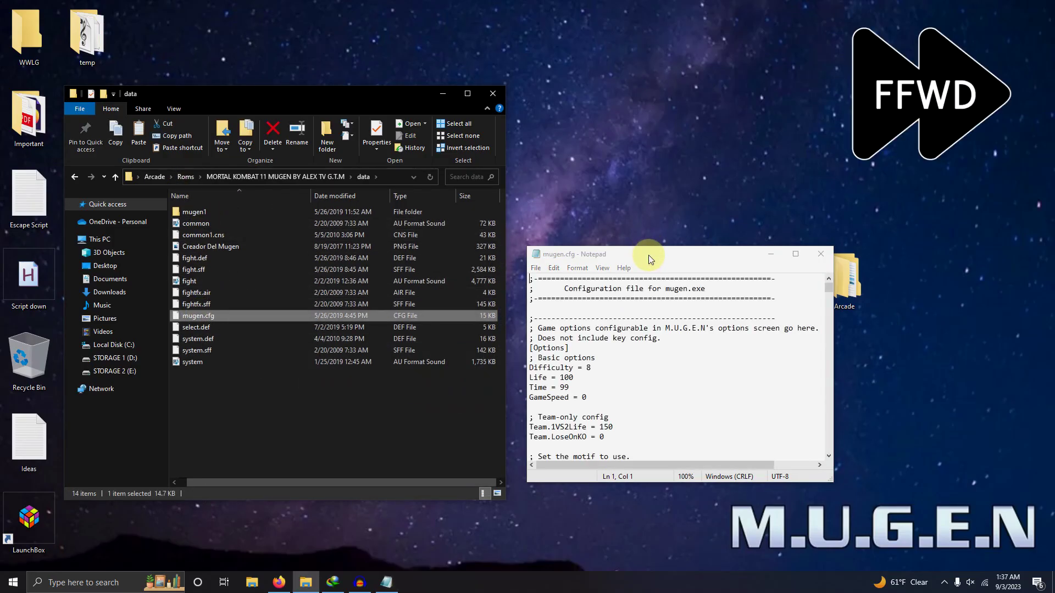
# Find "fullscreen" in the Mortal Kombat 11 mugen.cfg, set FullScreen to 1, and close the search
pyautogui.click(553, 268)
pyautogui.click(568, 362)
pyautogui.click(726, 367)
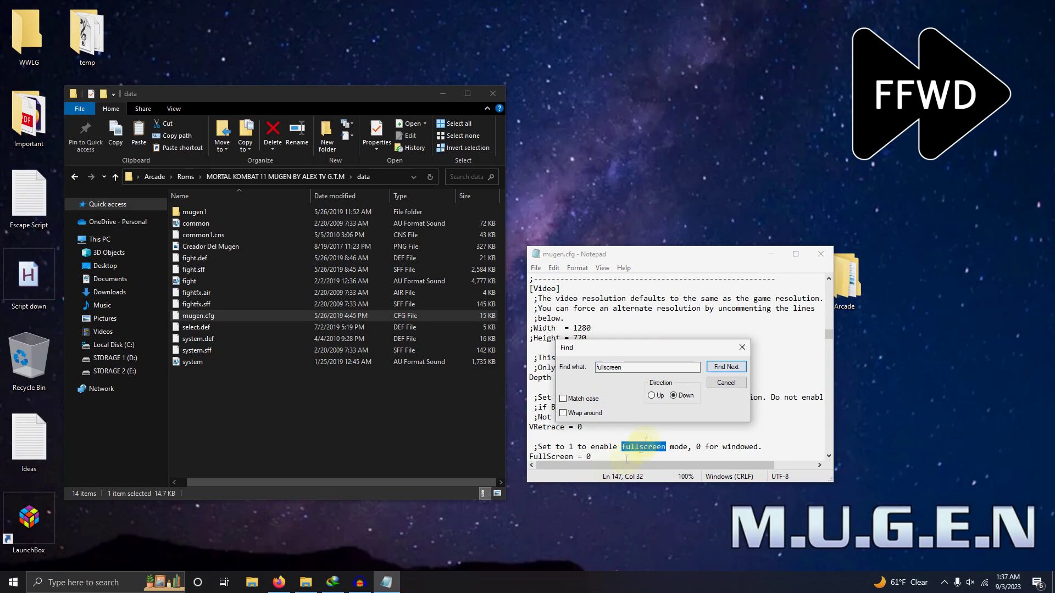
pyautogui.scroll(-1, 592, 417)
pyautogui.click(592, 417)
pyautogui.click(733, 310)
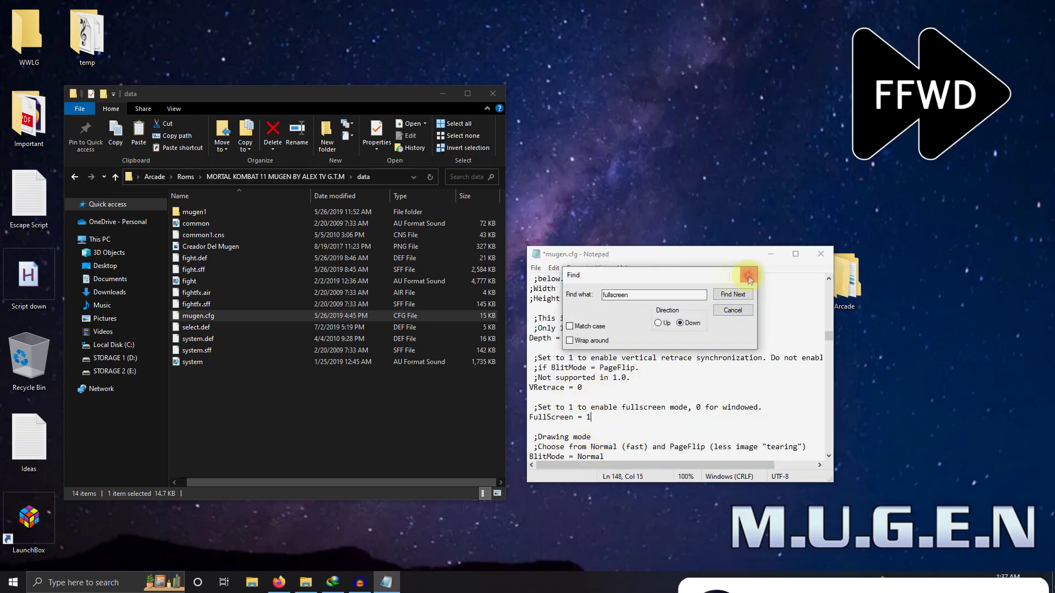
# Save the Mortal Kombat 11 configuration as mugen.cfg with type All Files, replacing the existing file, and start a blank document
pyautogui.click(535, 267)
pyautogui.click(555, 329)
pyautogui.press('Return')
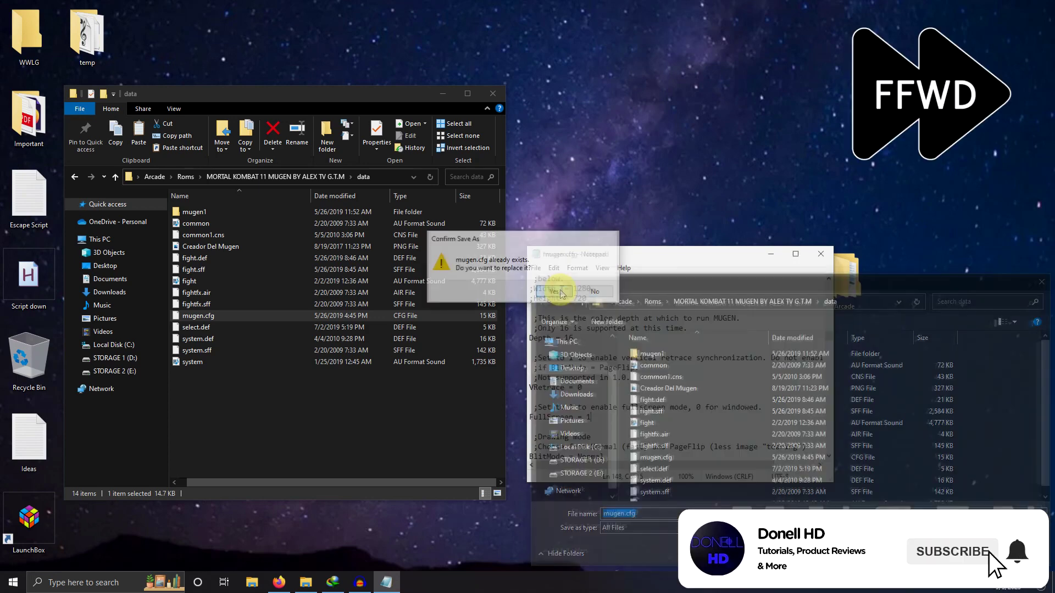
pyautogui.click(553, 290)
pyautogui.click(536, 268)
pyautogui.click(552, 279)
# Return to Roms and load mugen.cfg from the Super Smash Bros Clash data folder into Notepad
pyautogui.click(275, 176)
pyautogui.click(186, 176)
pyautogui.doubleClick(203, 236)
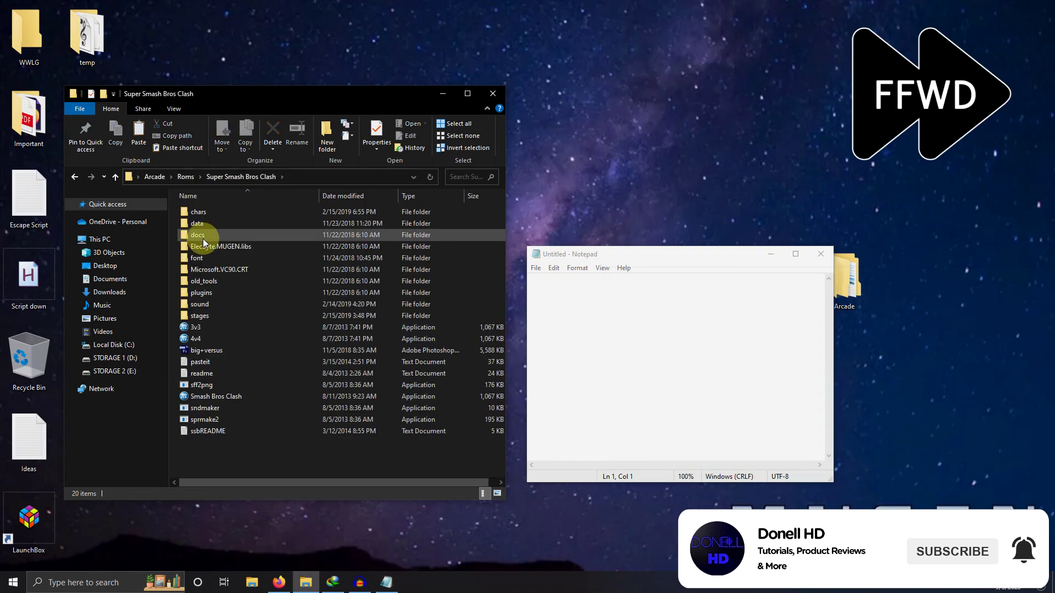
pyautogui.doubleClick(202, 235)
pyautogui.moveTo(207, 379); pyautogui.dragTo(613, 319)
# Find "fullscreen" in the Super Smash Bros Clash mugen.cfg, set FullScreen to 1, and close the search
pyautogui.click(553, 267)
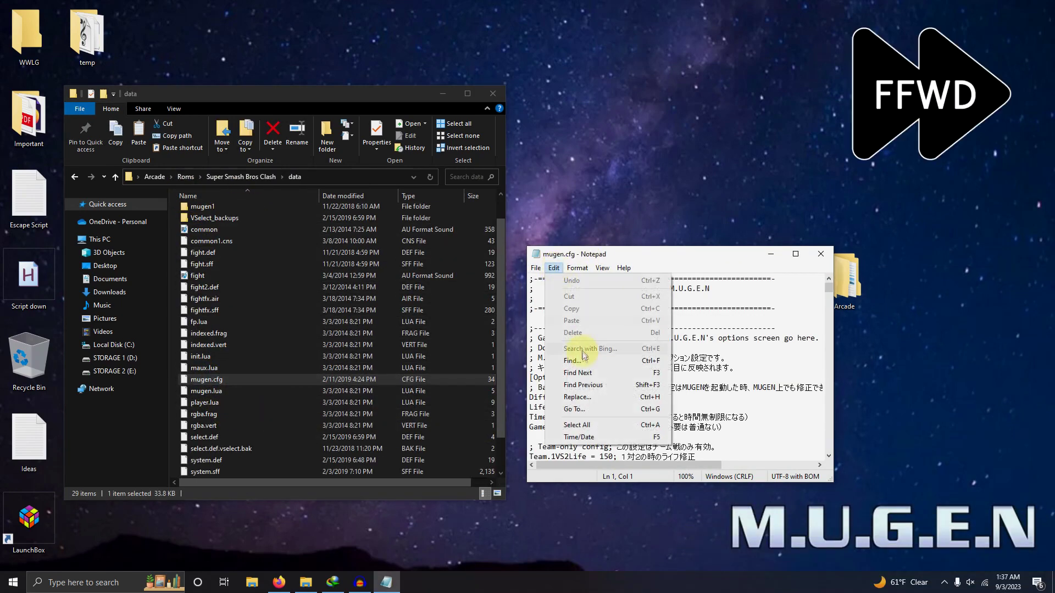
pyautogui.click(579, 351)
pyautogui.click(725, 366)
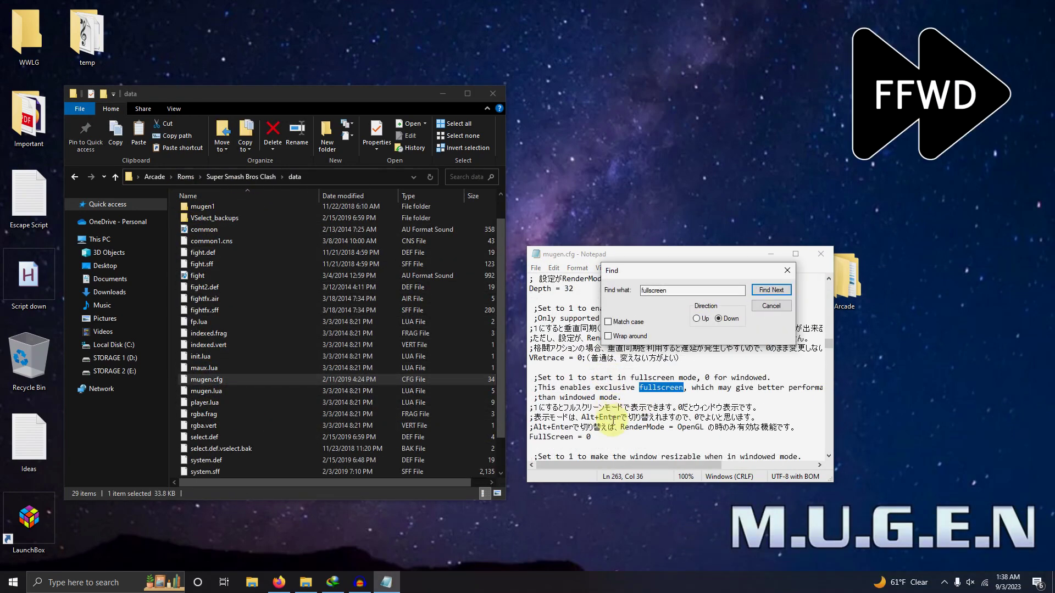
pyautogui.moveTo(590, 436); pyautogui.dragTo(584, 437)
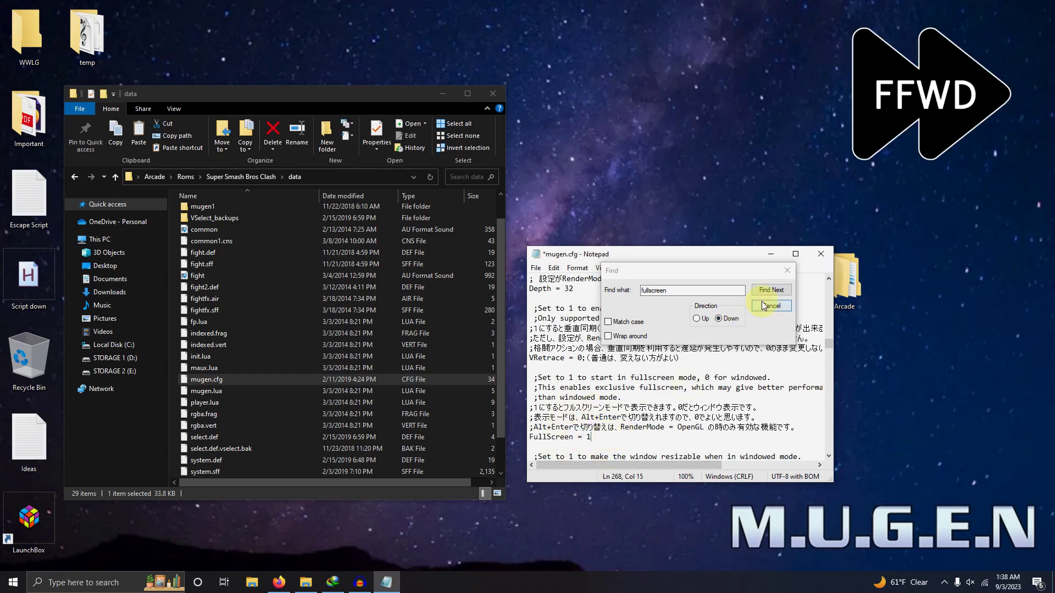
pyautogui.click(787, 273)
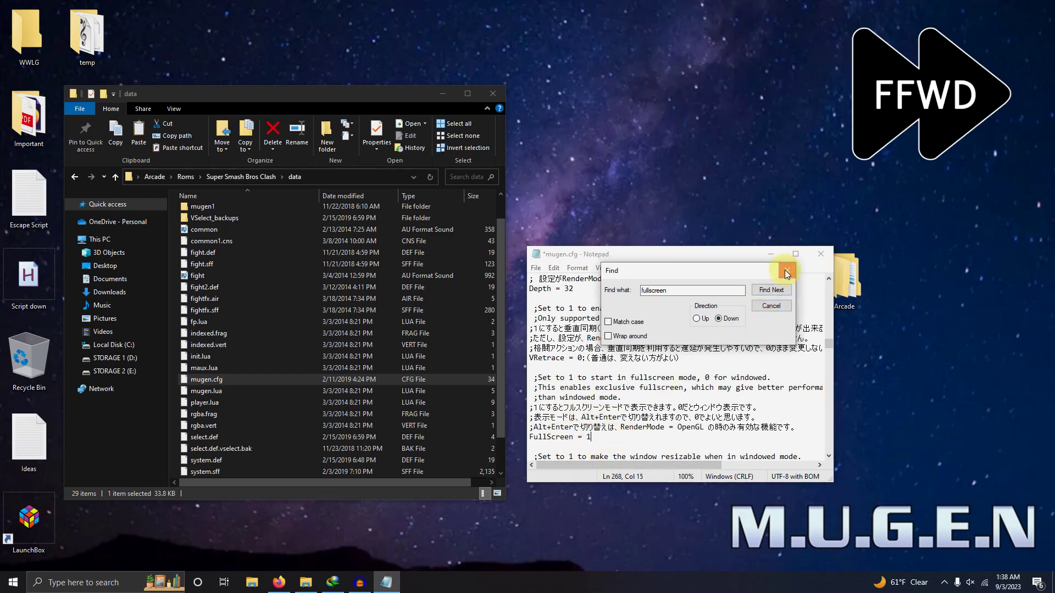
# Save the Super Smash Bros Clash configuration as mugen.cfg with type All Files, replacing the existing file, and close Notepad
pyautogui.click(535, 268)
pyautogui.click(555, 329)
pyautogui.click(659, 528)
pyautogui.click(659, 546)
pyautogui.click(953, 552)
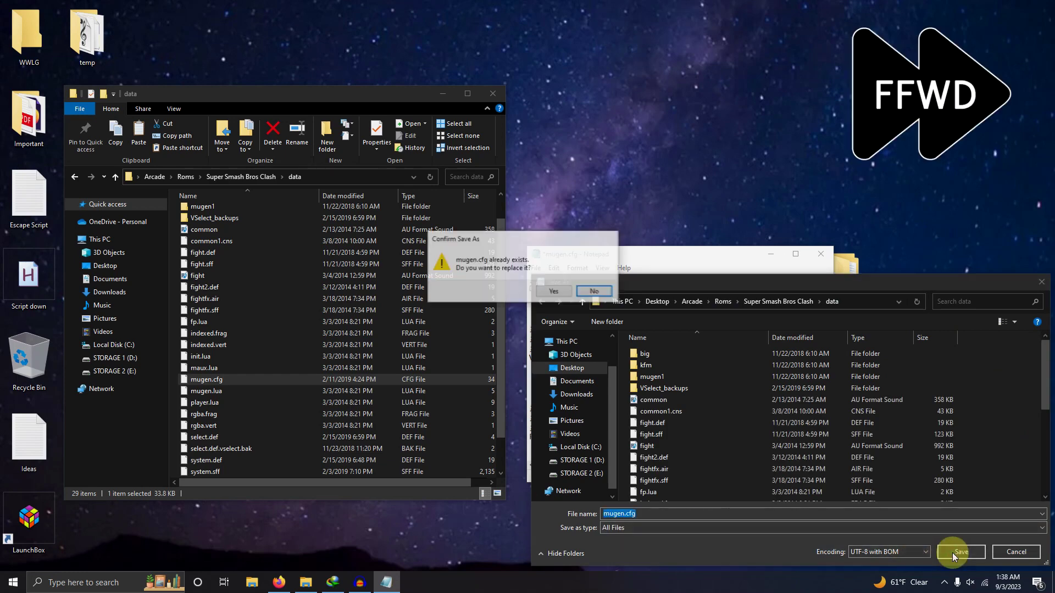
pyautogui.click(553, 291)
pyautogui.click(827, 254)
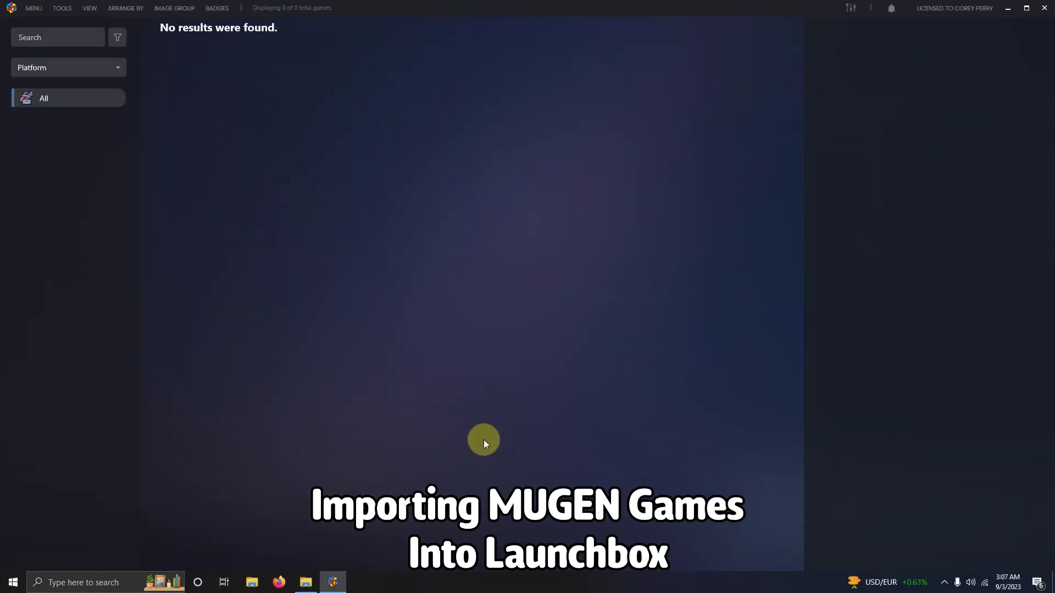
# Switch to File Explorer, search Roms for "exe", and select the Smash Bros Clash, Dragon Ball FighterZ Mugen and MK11 MUGEN executables together
pyautogui.click(305, 581)
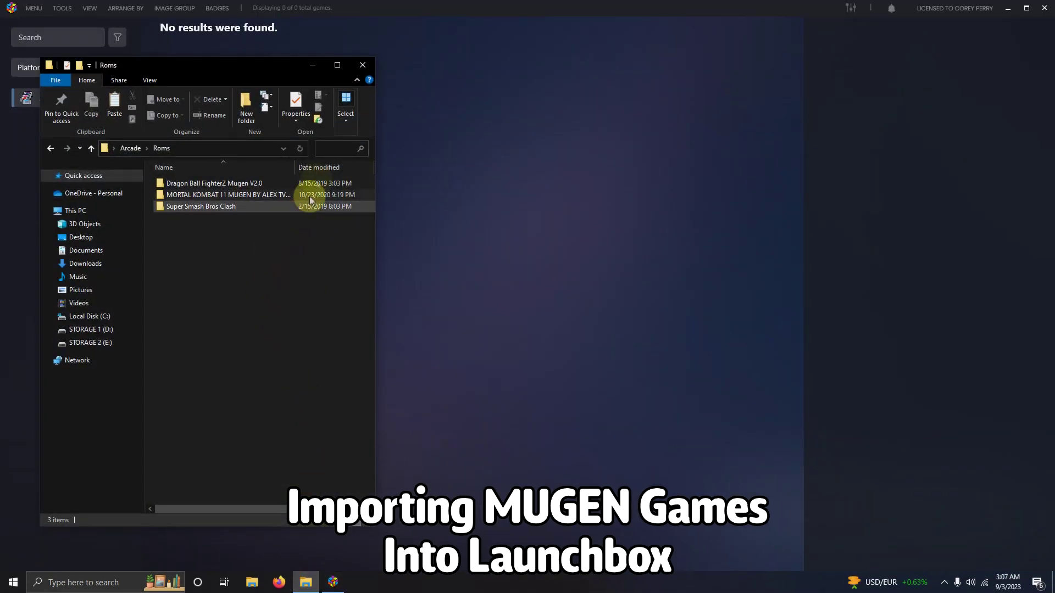
pyautogui.click(334, 149)
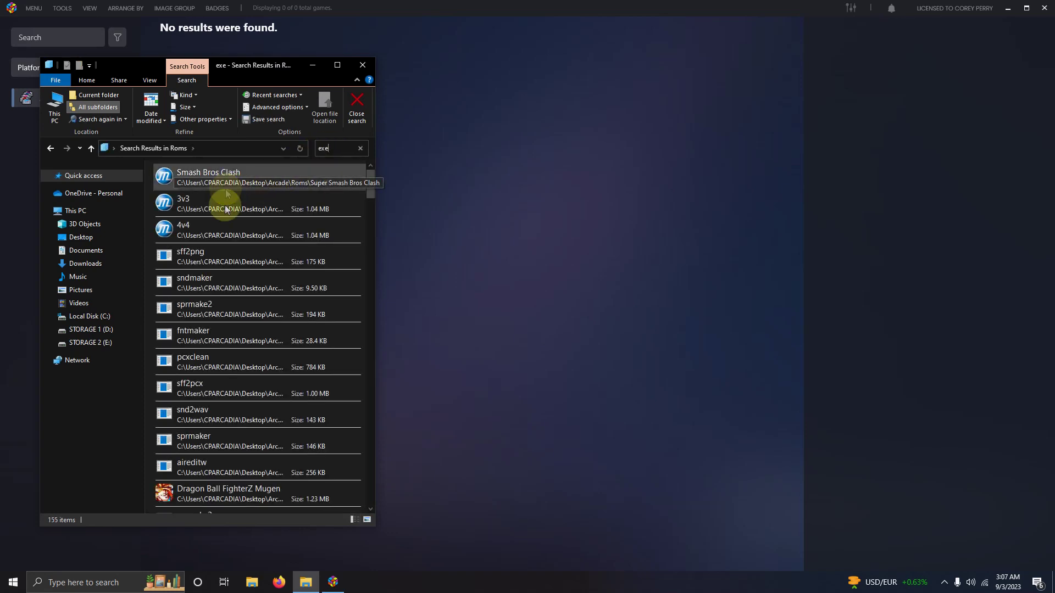
pyautogui.click(254, 176)
pyautogui.scroll(-3, 229, 348)
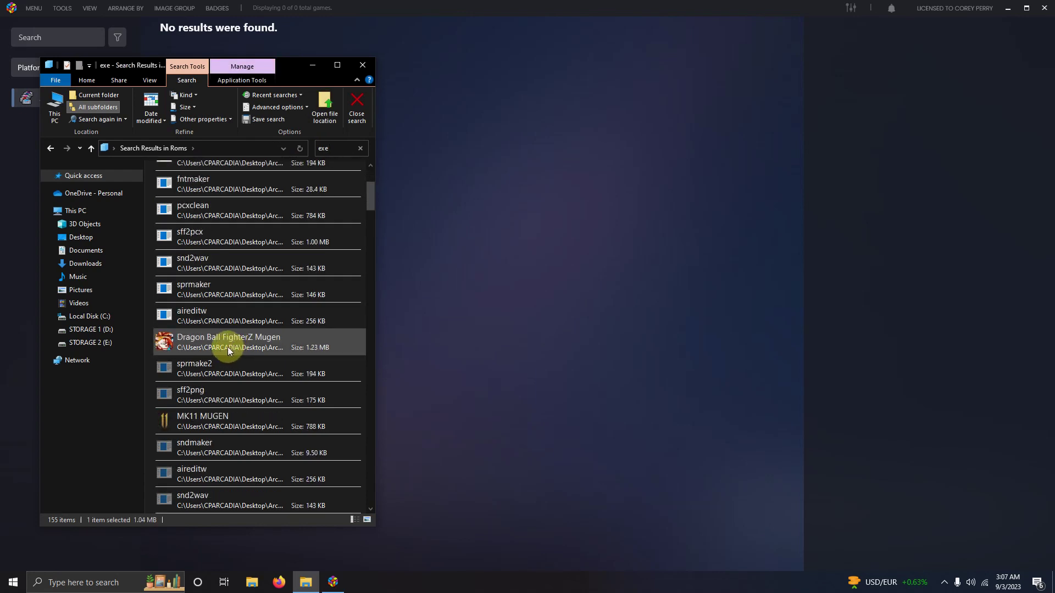
pyautogui.keyDown('ctrl'); pyautogui.click(229, 347); pyautogui.keyUp('ctrl')
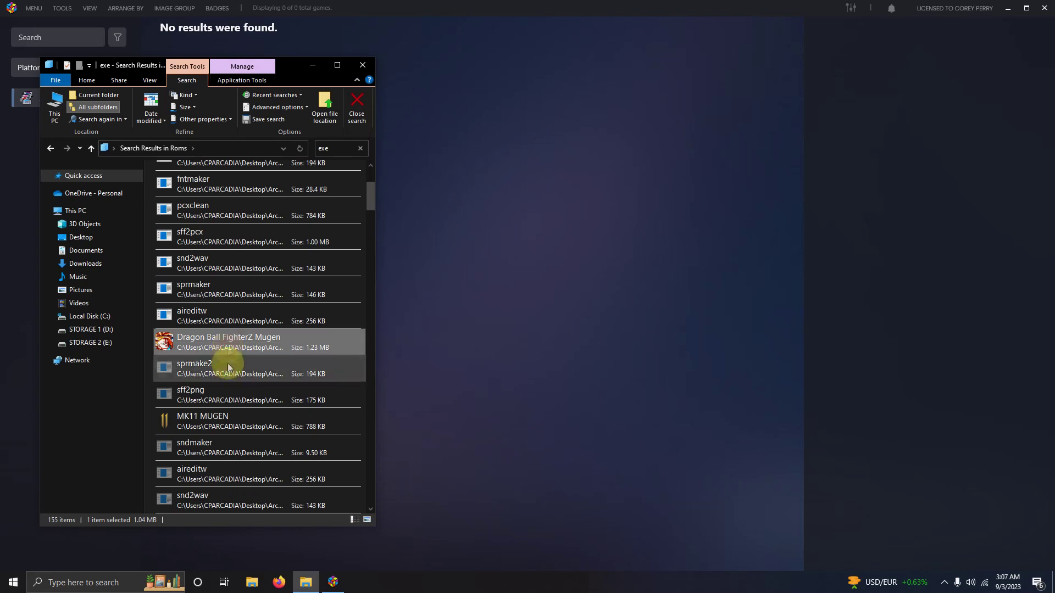
pyautogui.keyDown('ctrl'); pyautogui.click(219, 421); pyautogui.keyUp('ctrl')
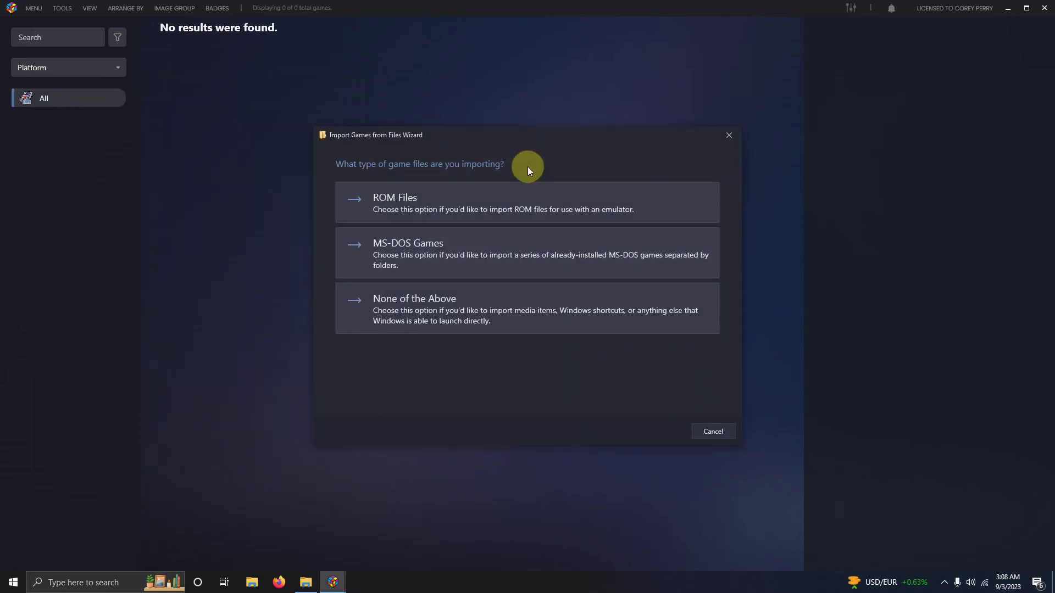
# In LaunchBox's import wizard, choose None of the Above as the game file type and MUGEN as the platform
pyautogui.click(530, 305)
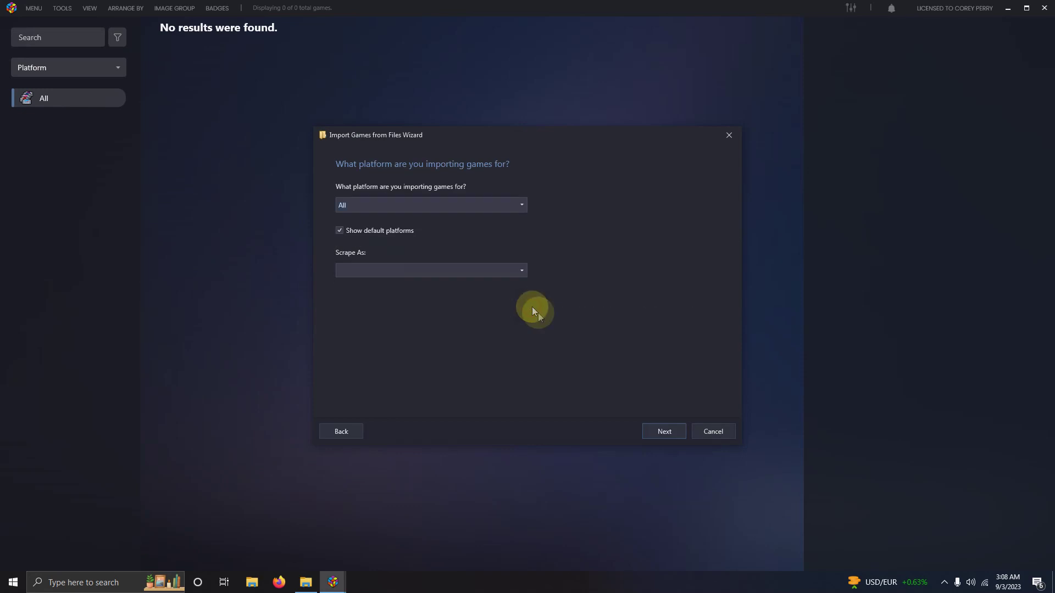
pyautogui.click(525, 206)
pyautogui.scroll(-15, 480, 330)
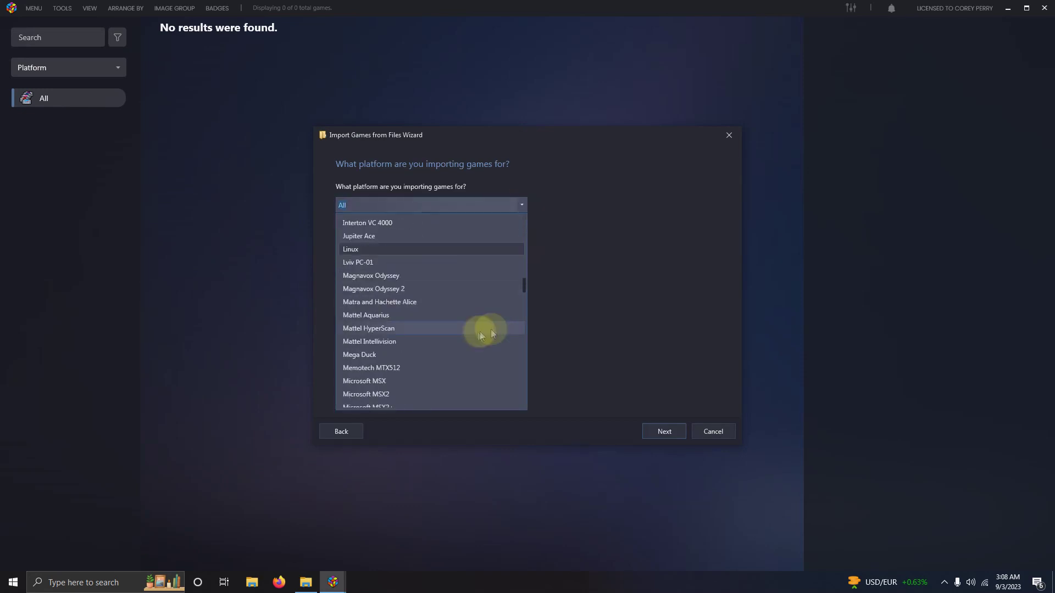
pyautogui.click(368, 354)
pyautogui.click(657, 433)
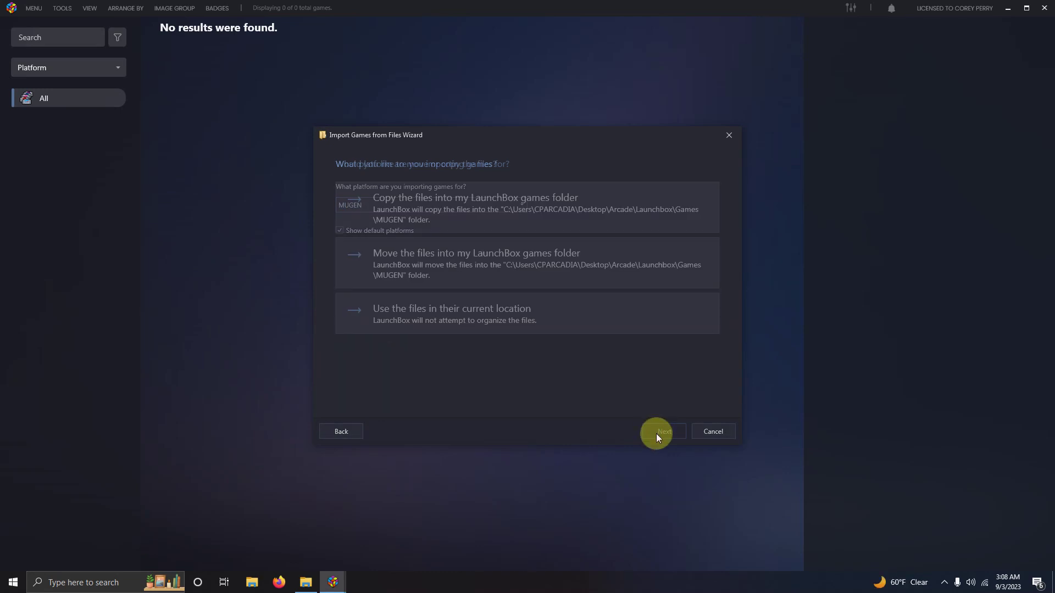
# Use the game files in their current location, accept the default metadata, media and custom options, and finish importing the three games
pyautogui.click(495, 323)
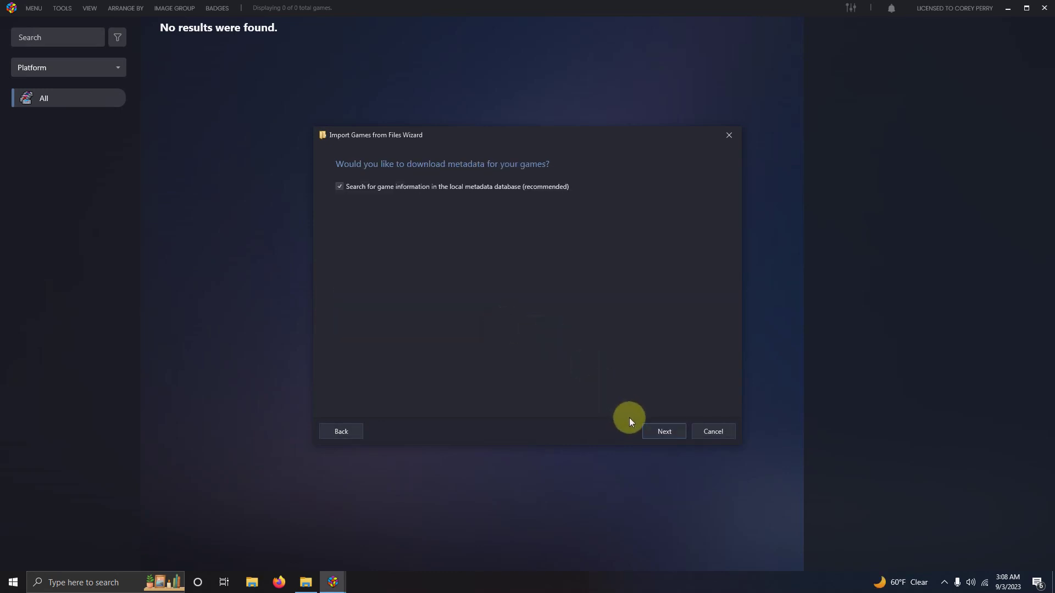
pyautogui.click(661, 431)
pyautogui.click(660, 431)
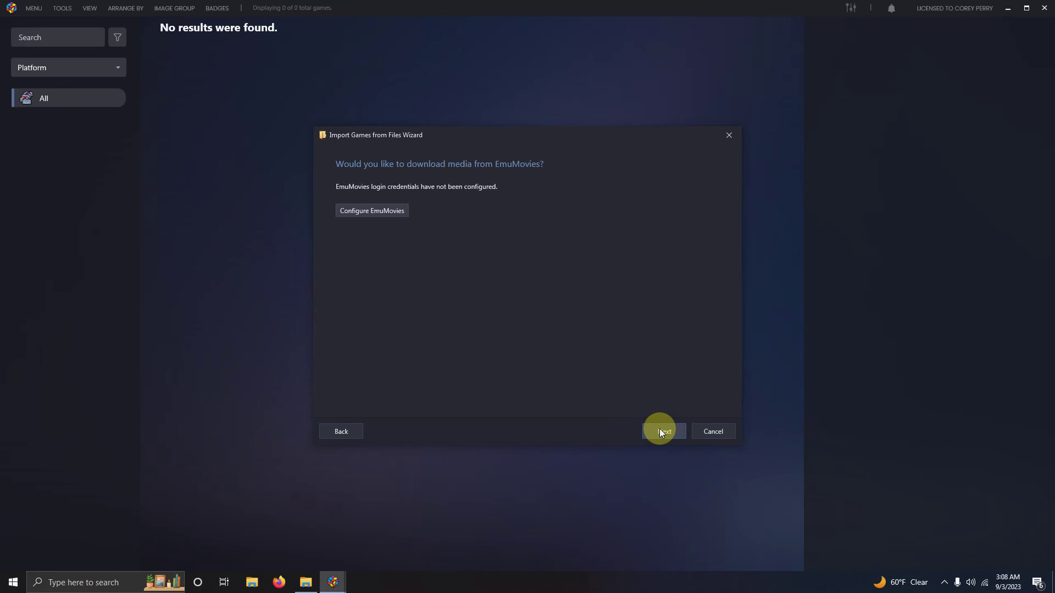
pyautogui.click(661, 432)
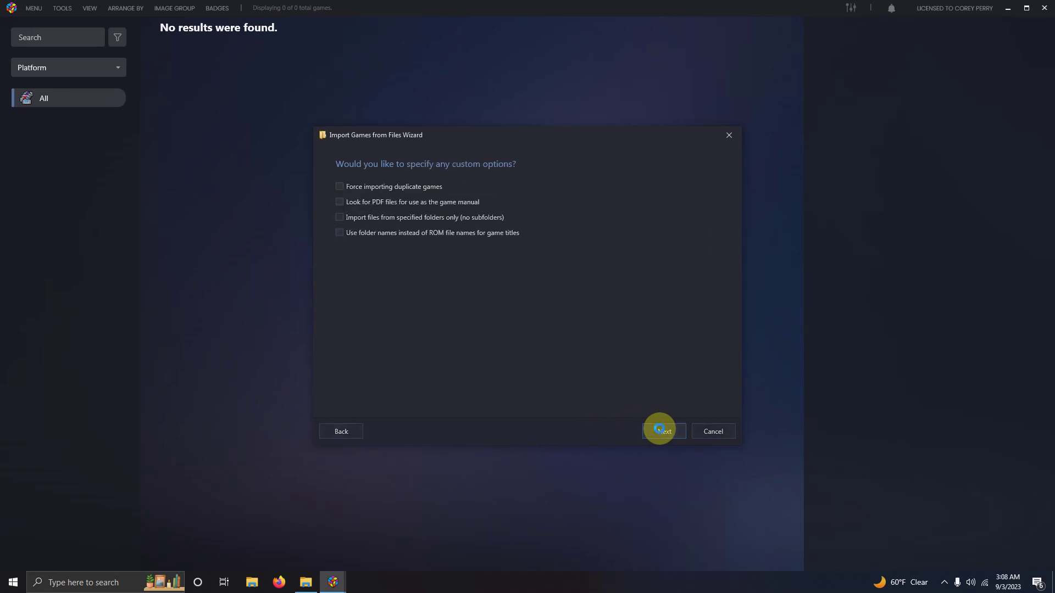
pyautogui.click(661, 432)
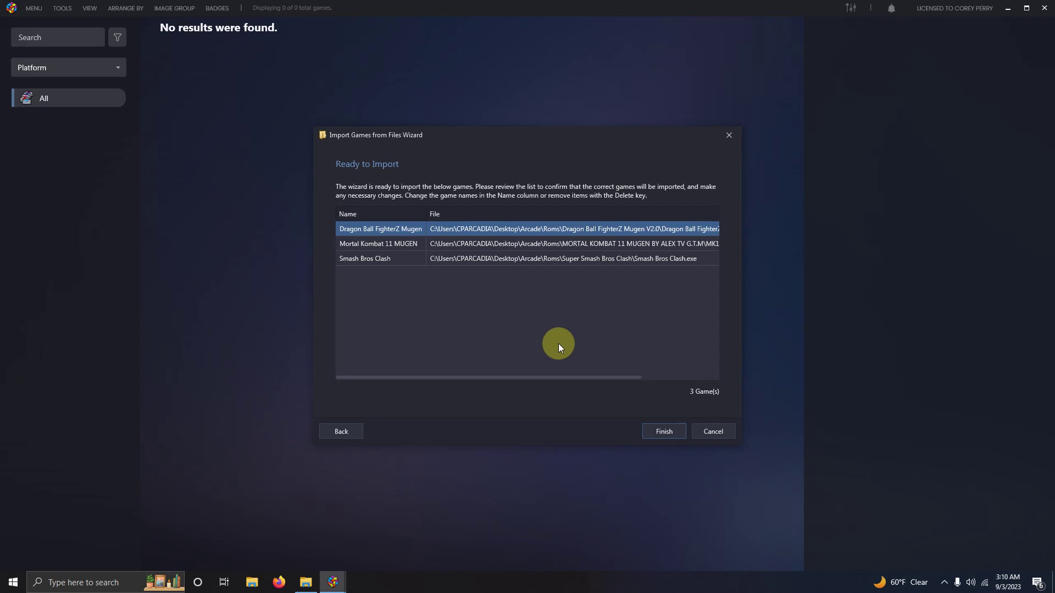
pyautogui.click(647, 431)
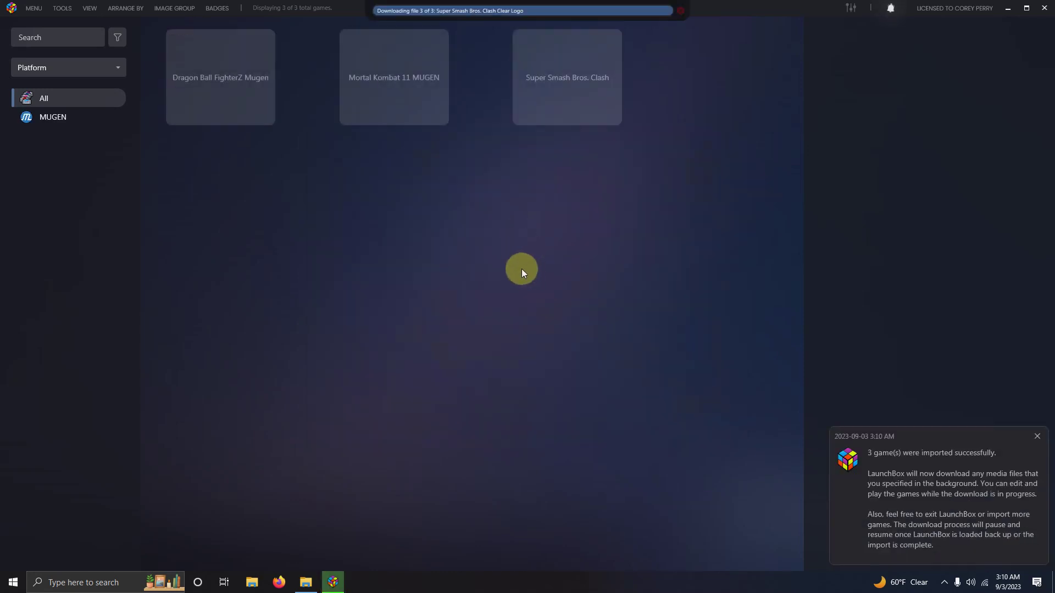